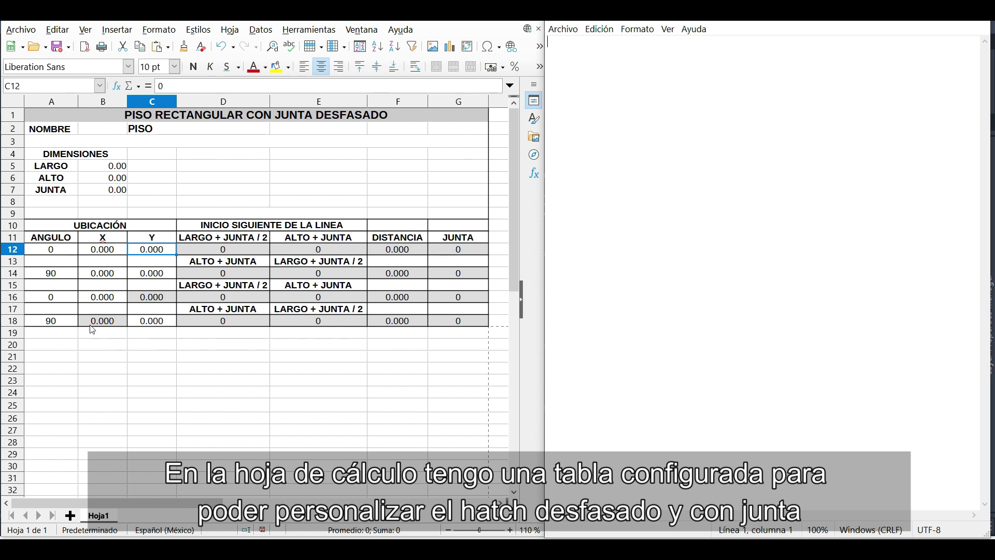
Append 60-30-1 to the PISO name in merged cell C2:D2, making it PISO60-30-1
{"action": "left_click", "coordinate": [139, 133]}
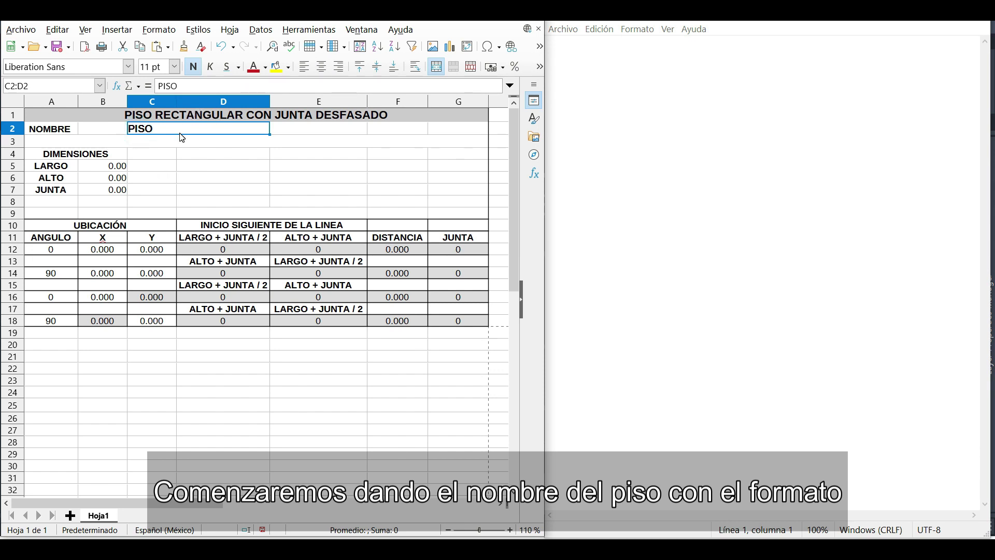
{"action": "left_click", "coordinate": [181, 86]}
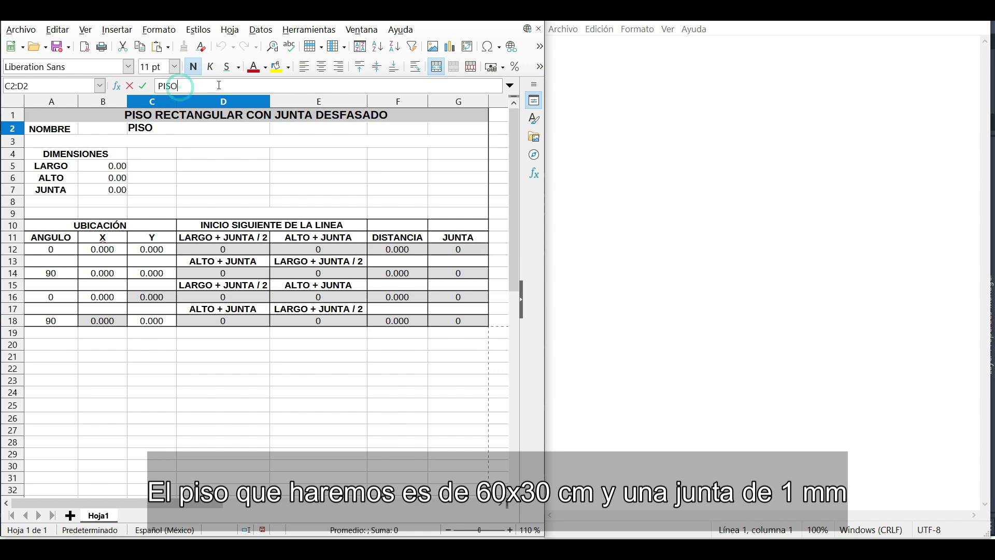
{"action": "type", "text": "60"}
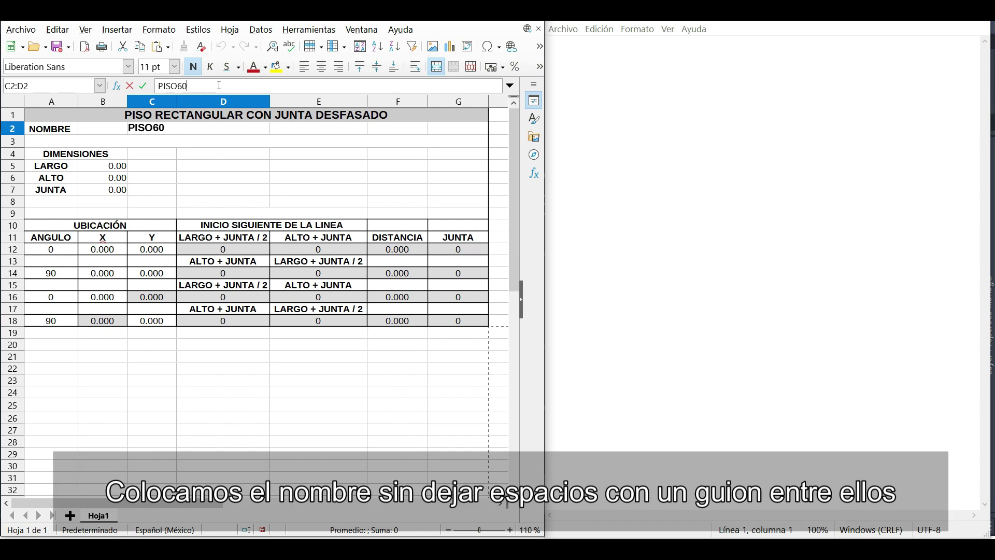
{"action": "type", "text": "-30-1"}
{"action": "key", "text": "Return"}
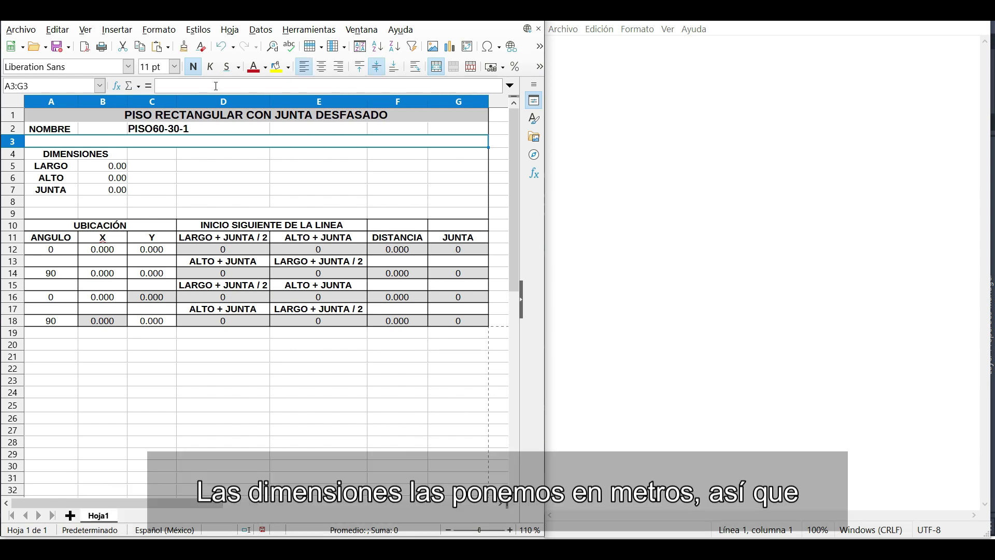
Enter LARGO 0.60, ALTO 0.30 and JUNTA 0.01 in cells B5, B6 and B7
{"action": "left_click", "coordinate": [117, 165]}
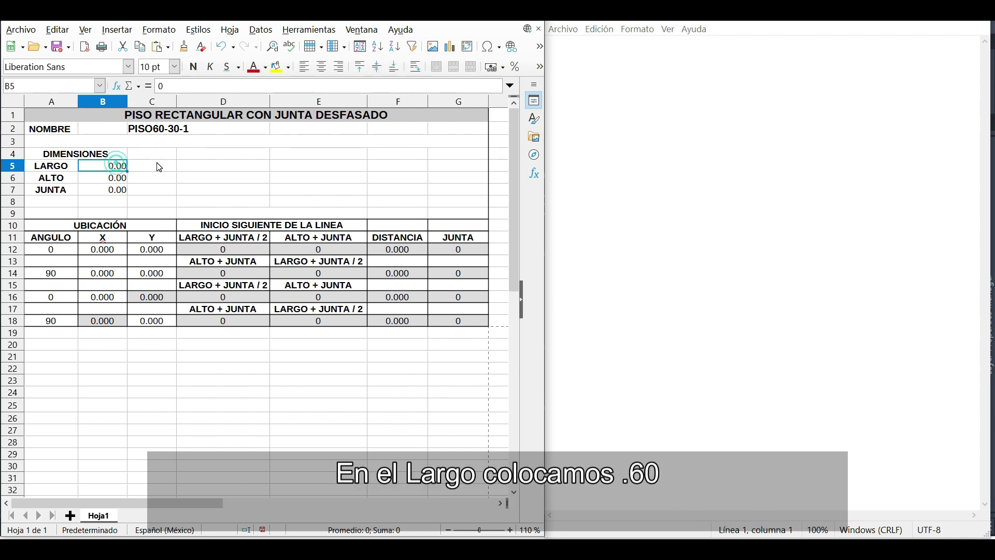
{"action": "type", "text": ".60"}
{"action": "key", "text": "Return"}
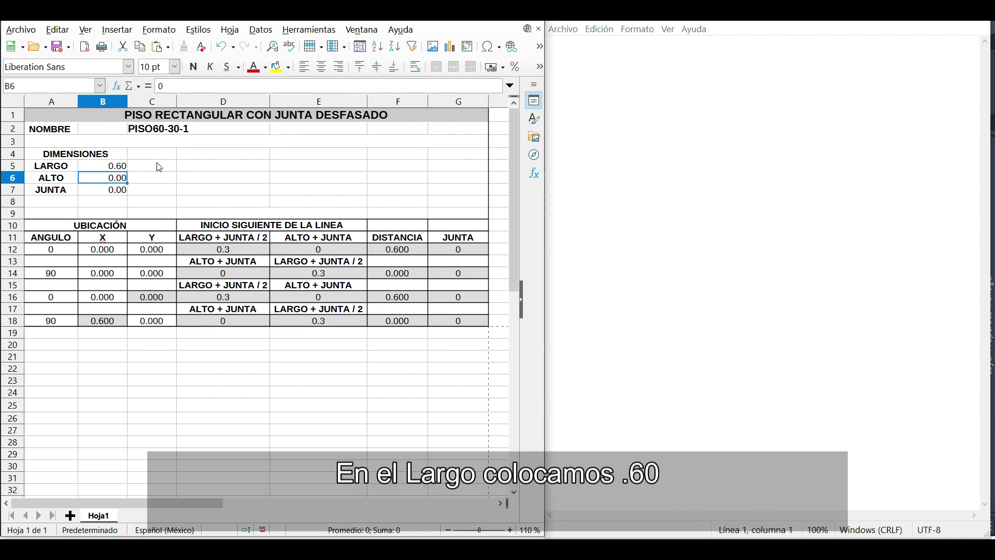
{"action": "type", "text": ".3"}
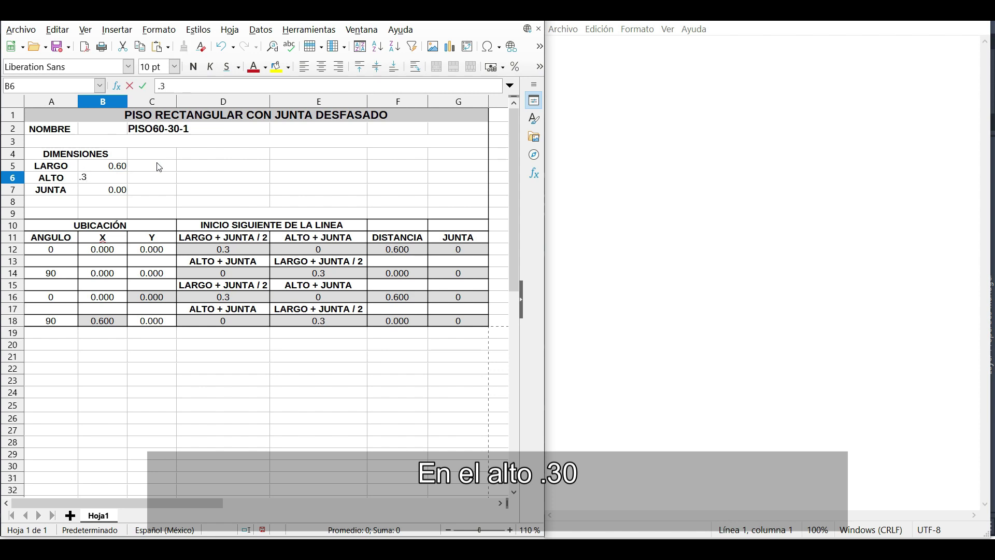
{"action": "key", "text": "Return"}
{"action": "type", "text": ".01"}
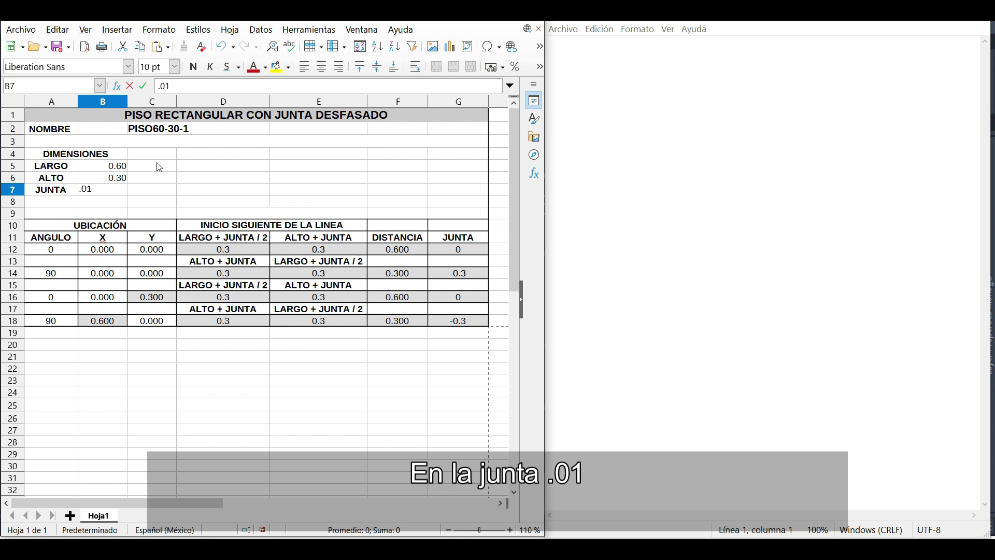
{"action": "key", "text": "Return"}
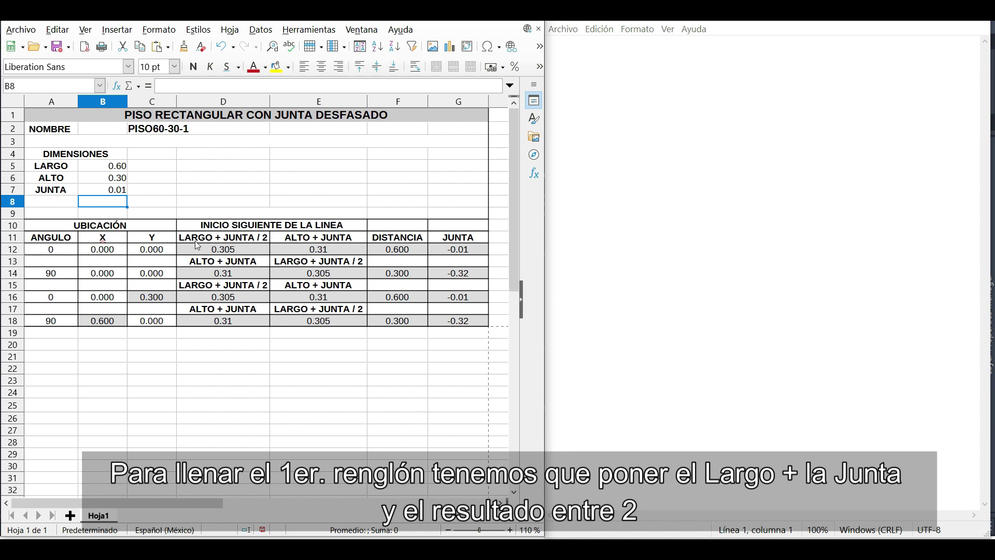
{"action": "left_click", "coordinate": [237, 250]}
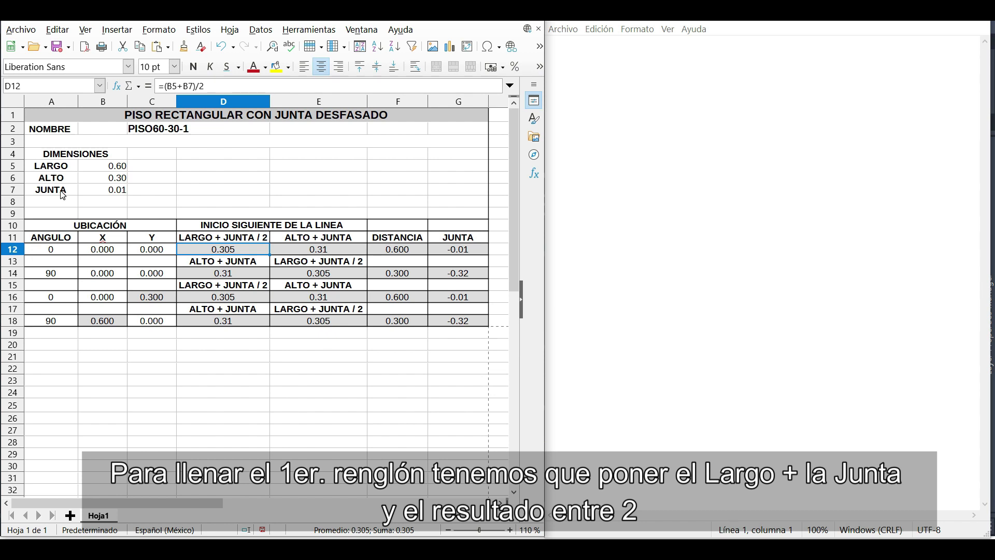
{"action": "left_click", "coordinate": [319, 249]}
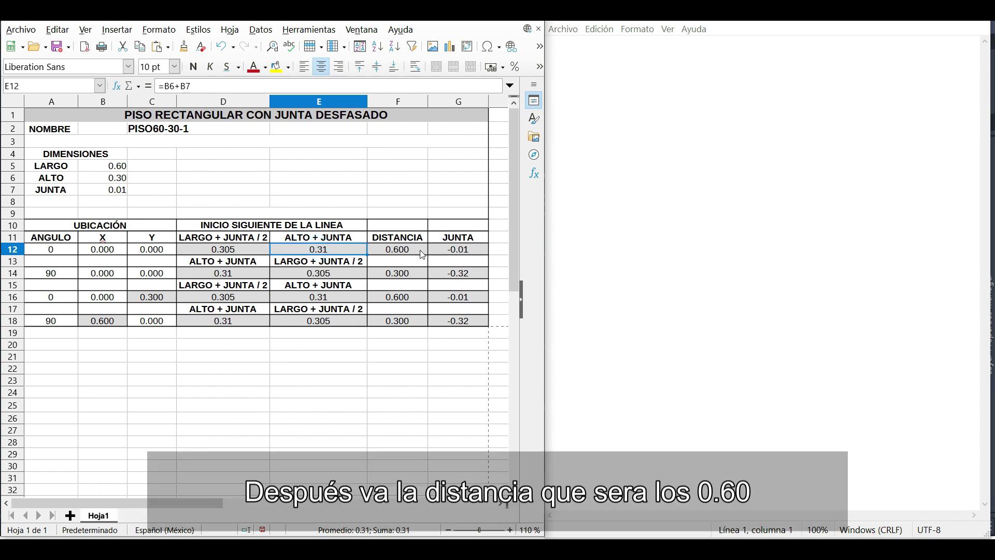
{"action": "left_click", "coordinate": [414, 251]}
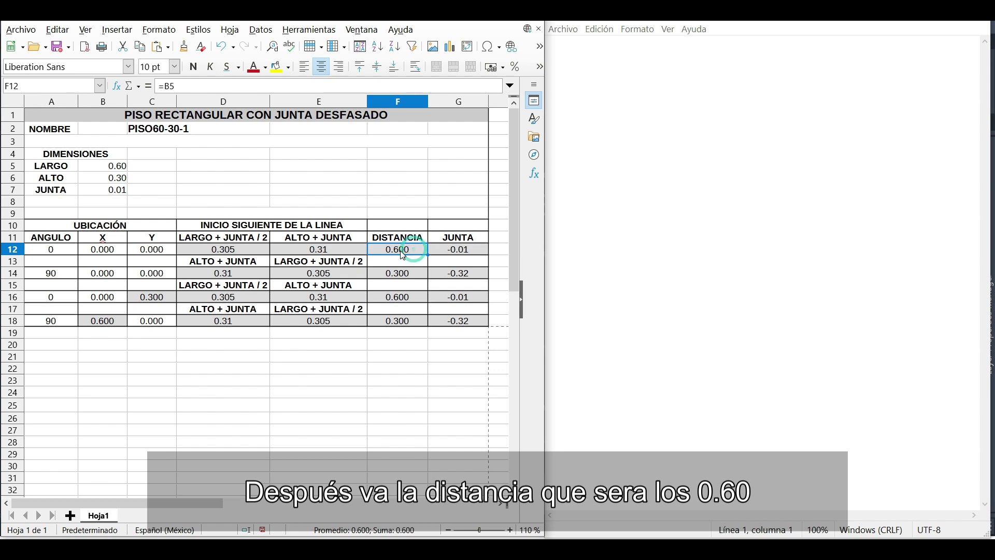
{"action": "left_click", "coordinate": [451, 251]}
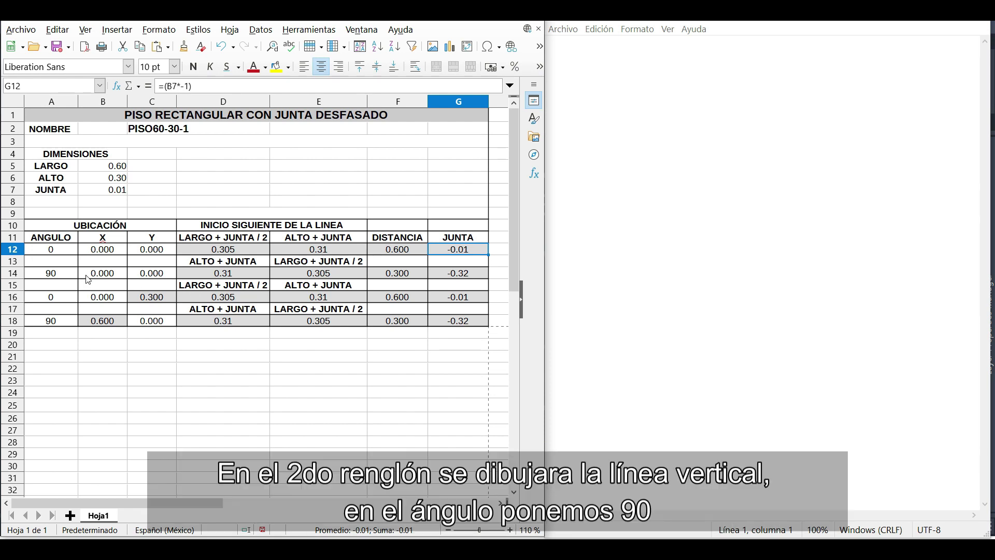
{"action": "left_click", "coordinate": [47, 277]}
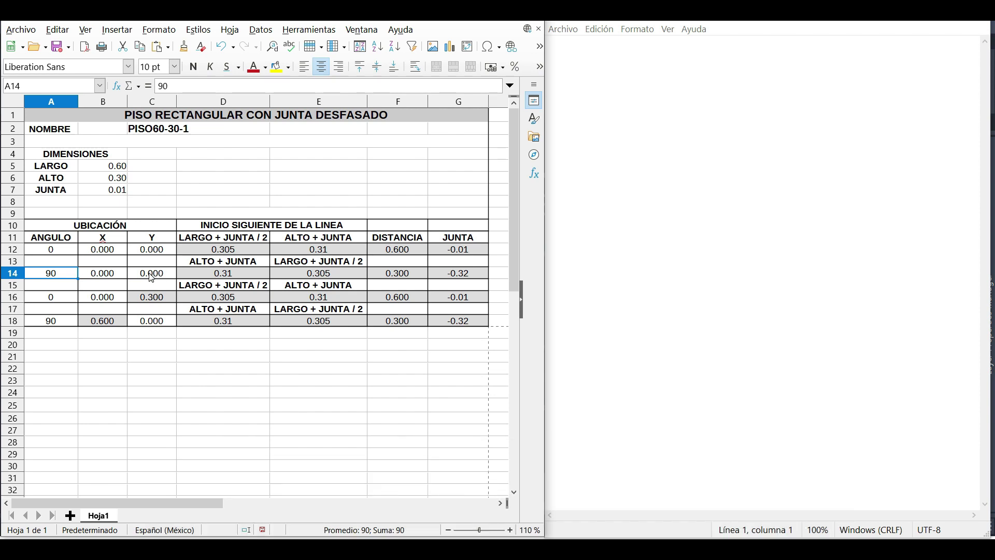
{"action": "left_click", "coordinate": [217, 275]}
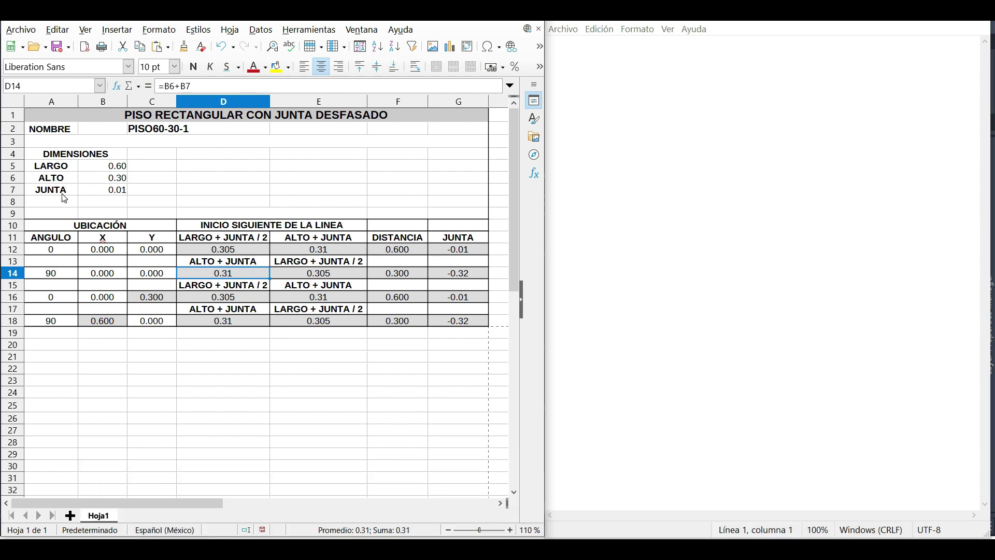
{"action": "left_click", "coordinate": [320, 277]}
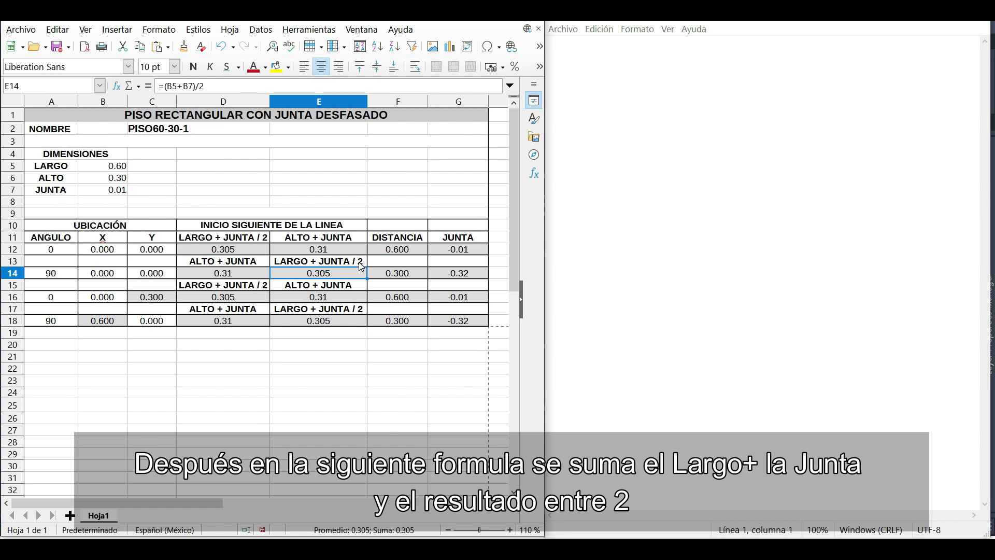
{"action": "left_click", "coordinate": [396, 275]}
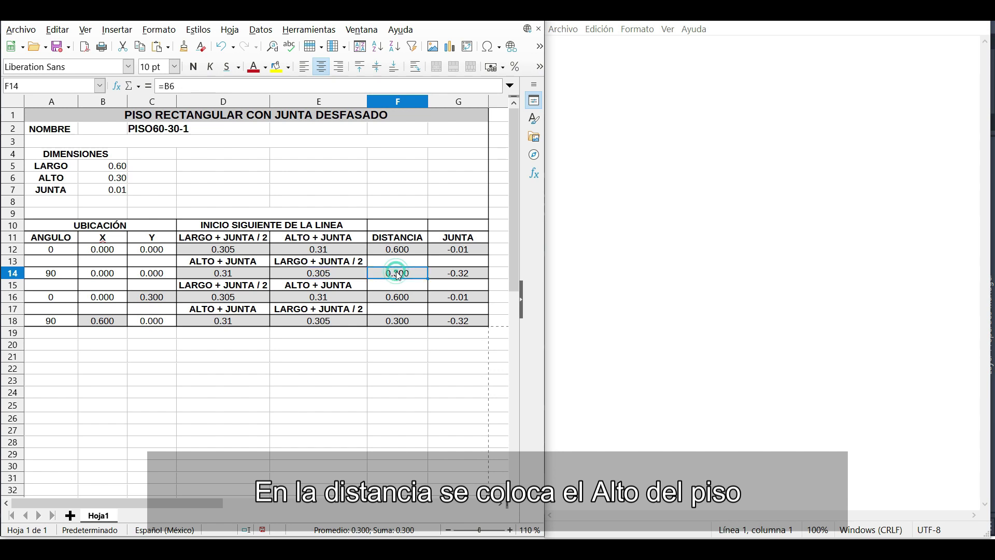
{"action": "left_click", "coordinate": [462, 277]}
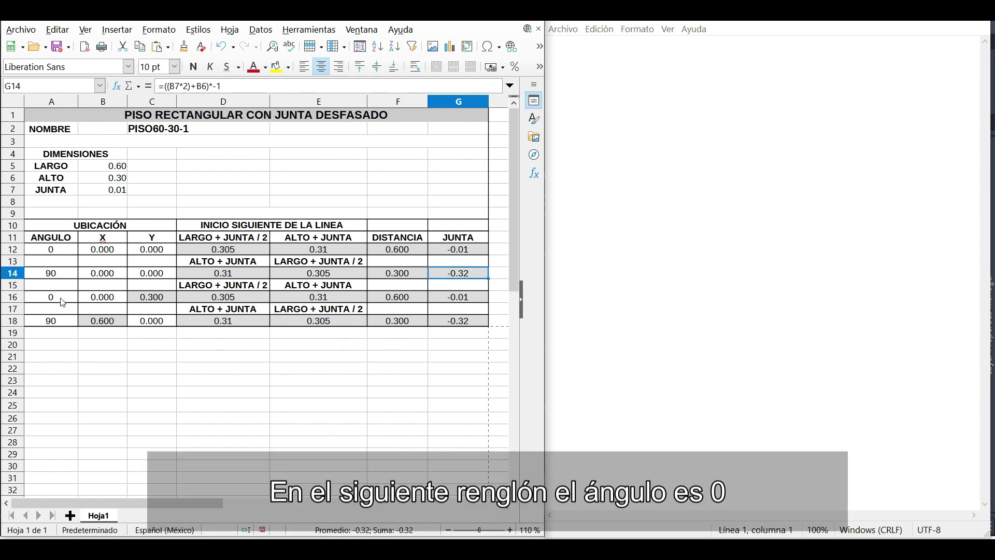
{"action": "left_click", "coordinate": [62, 301]}
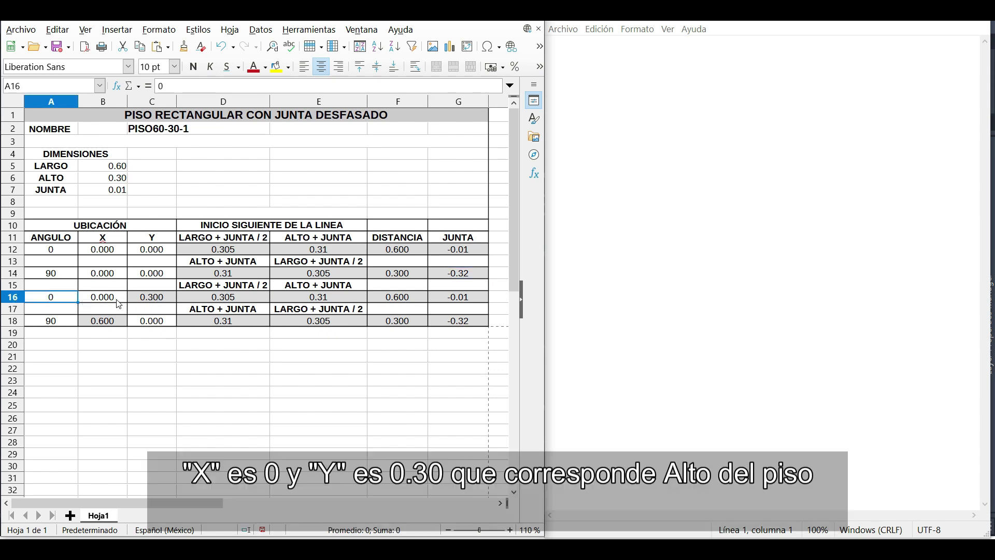
{"action": "left_click", "coordinate": [116, 303]}
{"action": "left_click", "coordinate": [158, 300]}
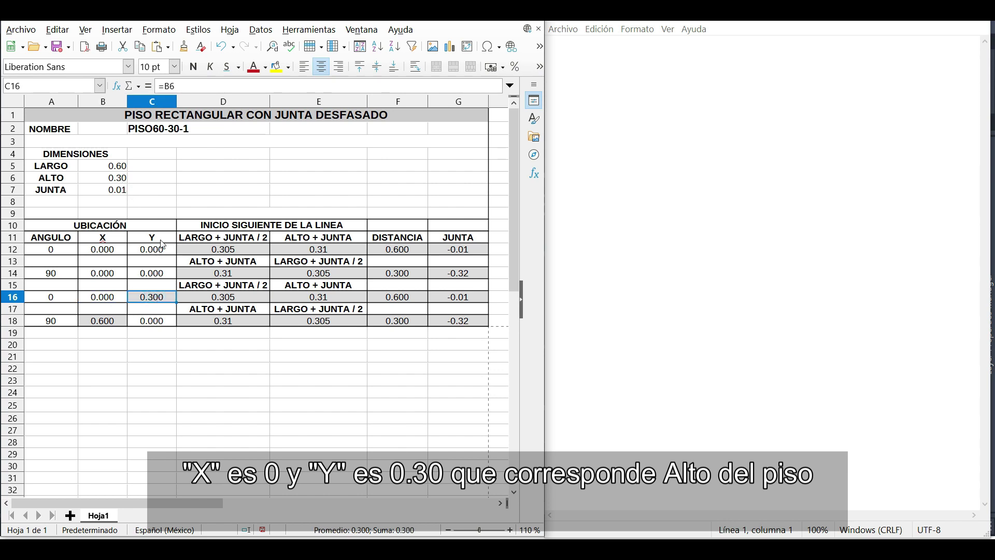
{"action": "left_click", "coordinate": [239, 298]}
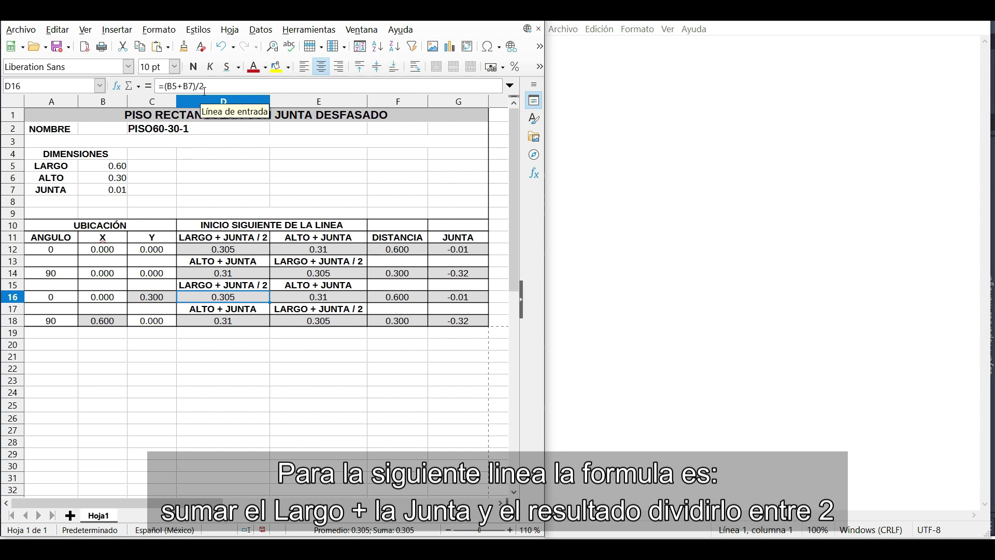
{"action": "left_click", "coordinate": [299, 299]}
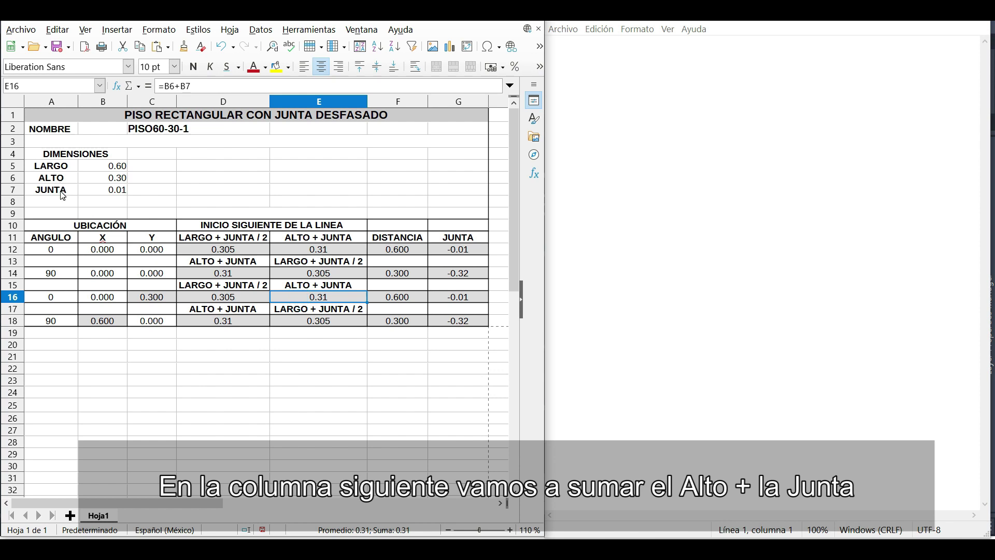
{"action": "left_click", "coordinate": [407, 300]}
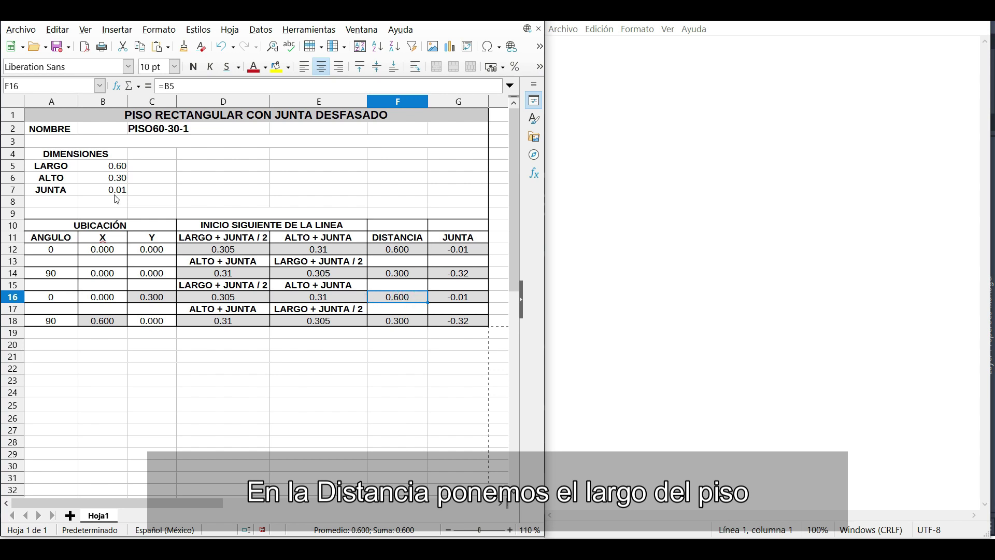
{"action": "left_click", "coordinate": [440, 297]}
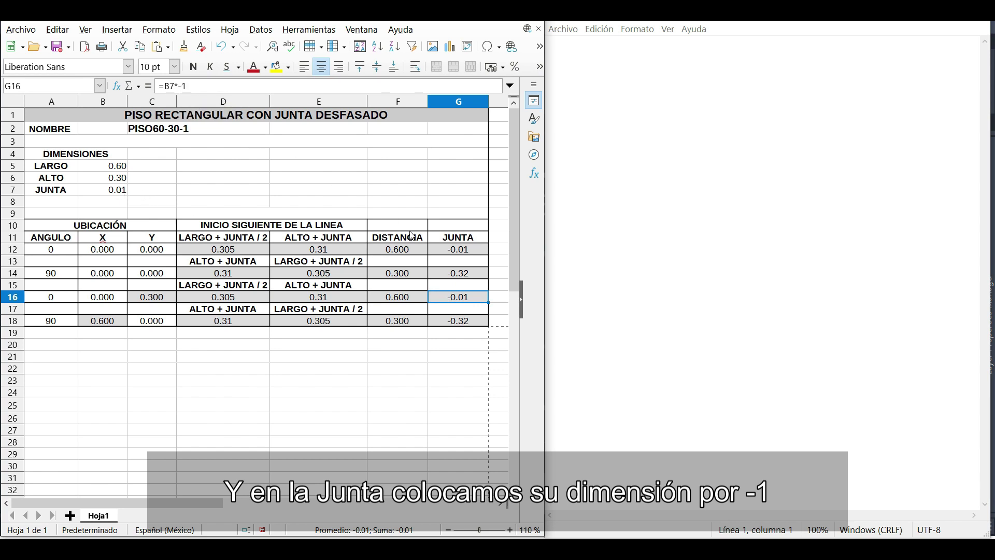
{"action": "left_click", "coordinate": [51, 323]}
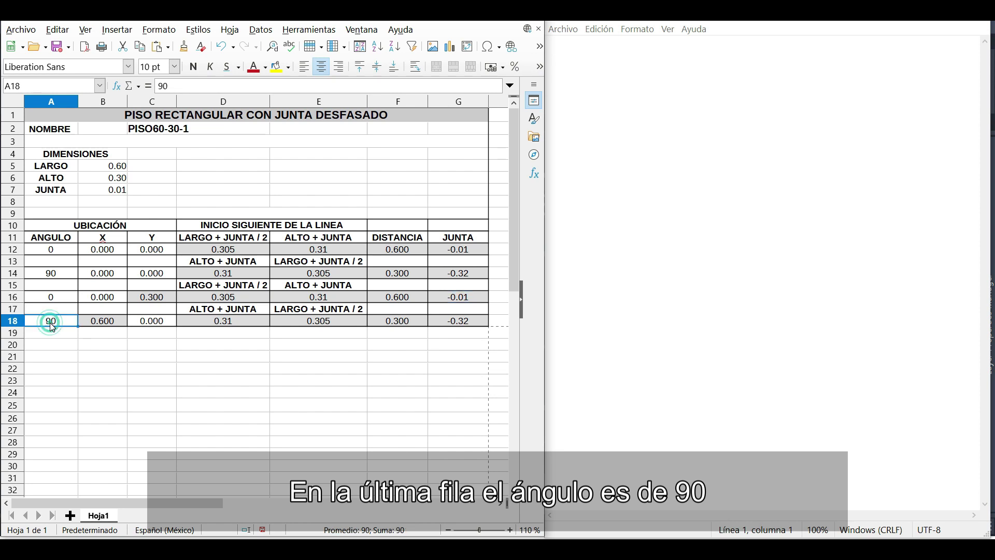
Inspect the formulas in the last pattern row's cells B18 through E18
{"action": "left_click", "coordinate": [110, 325]}
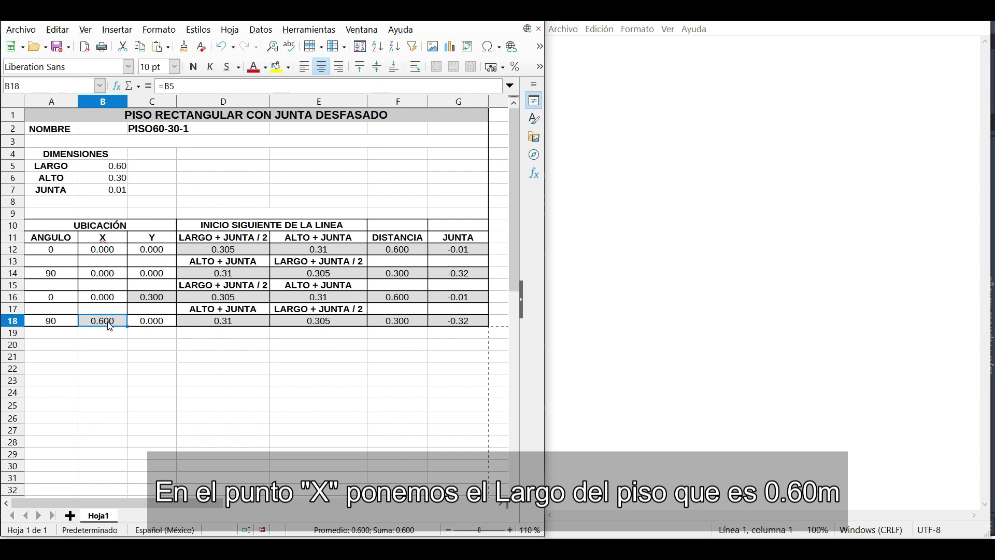
{"action": "left_click", "coordinate": [154, 328]}
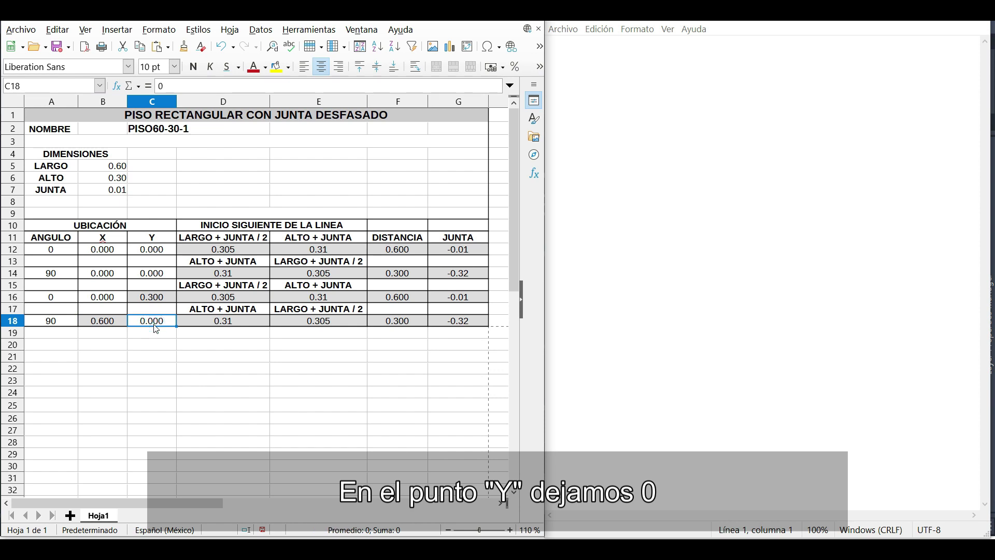
{"action": "left_click", "coordinate": [222, 324]}
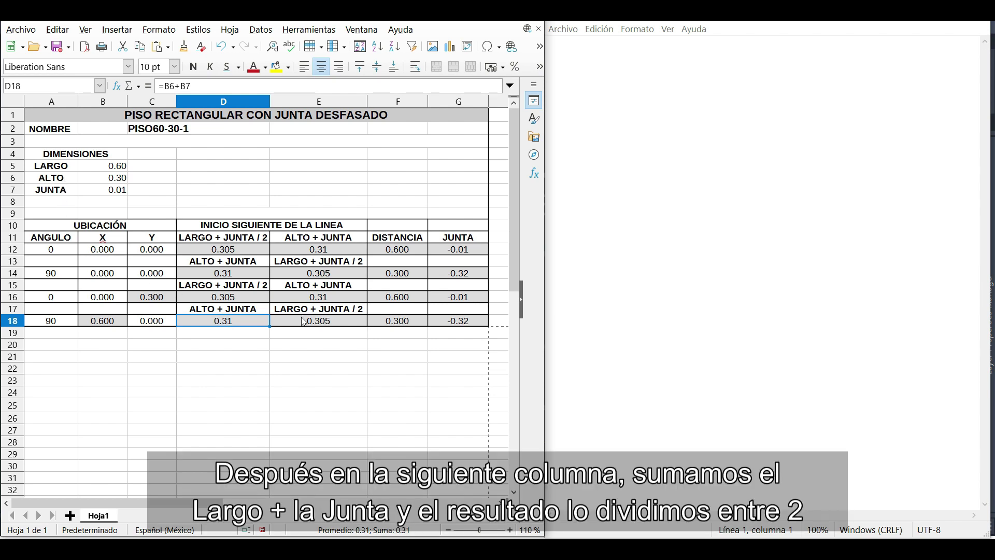
{"action": "left_click", "coordinate": [304, 321]}
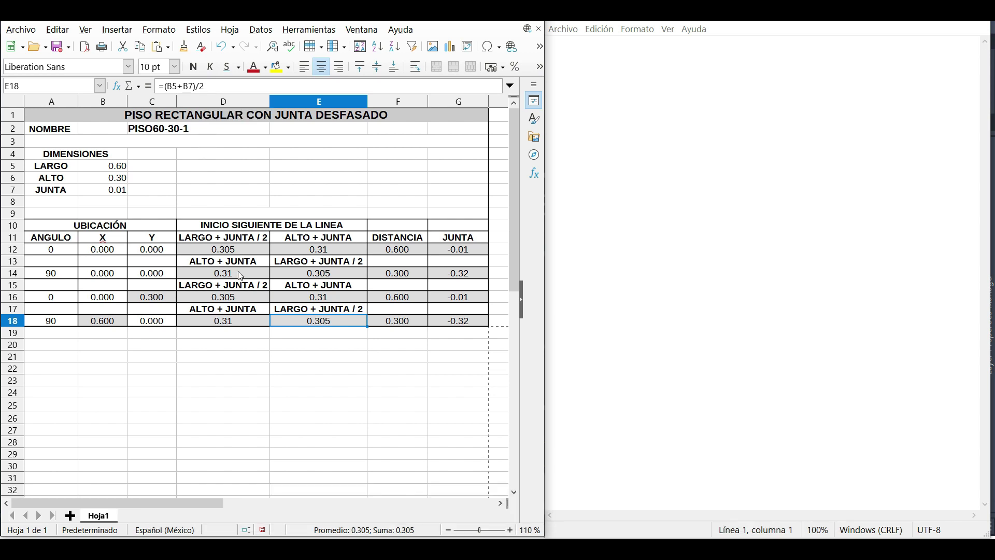
Set F18 to =B6 so the last row's DISTANCIA reads 0.300
{"action": "left_click", "coordinate": [391, 325]}
{"action": "type", "text": "=B6"}
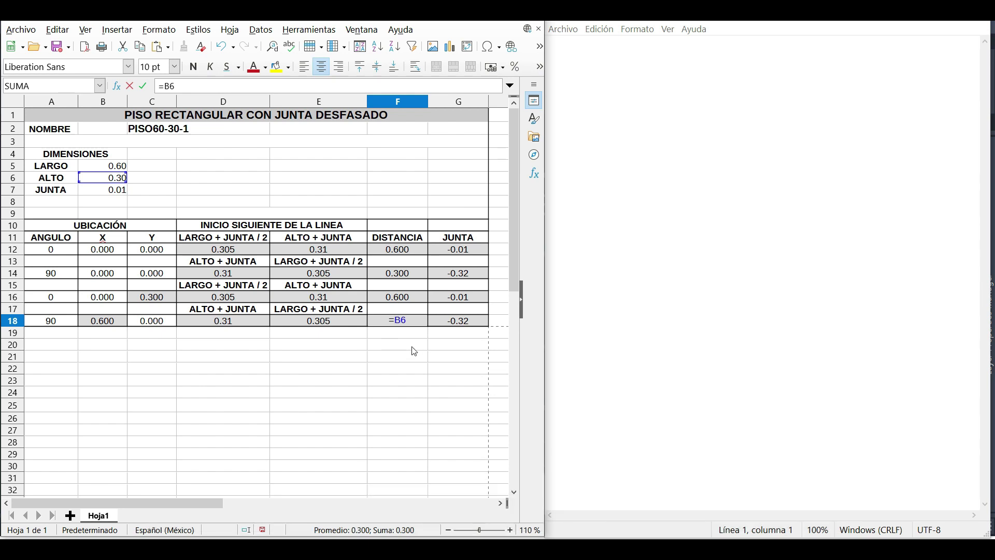
{"action": "key", "text": "Return"}
{"action": "left_click", "coordinate": [452, 323]}
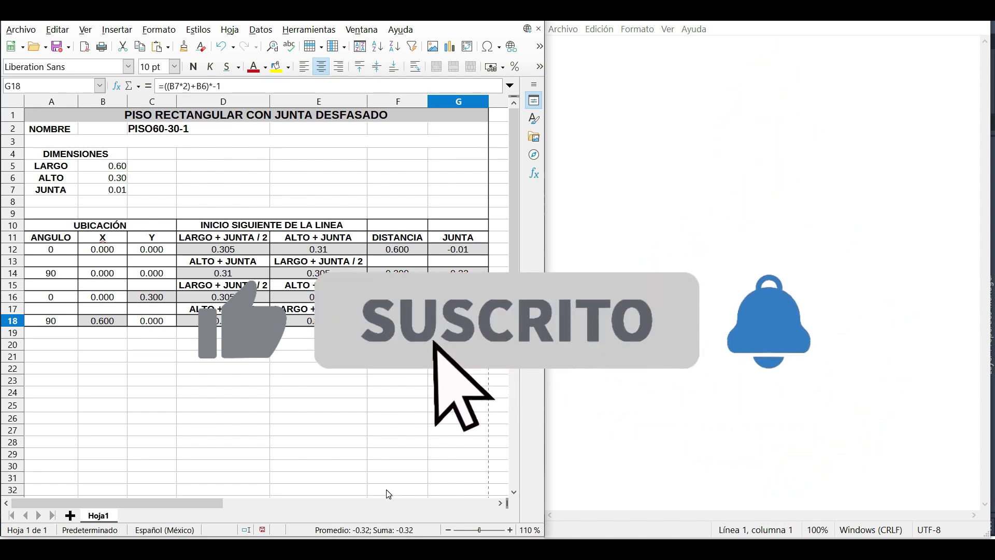
Write the header *PISO60-30-1 in Notepad, pasting the name copied from cell C2:D2
{"action": "left_click", "coordinate": [393, 442]}
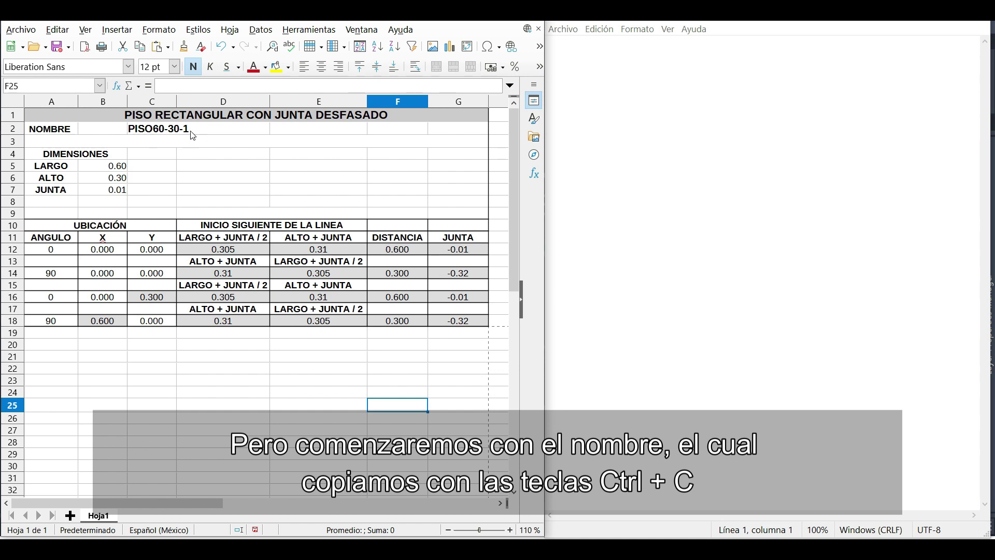
{"action": "left_click", "coordinate": [171, 133]}
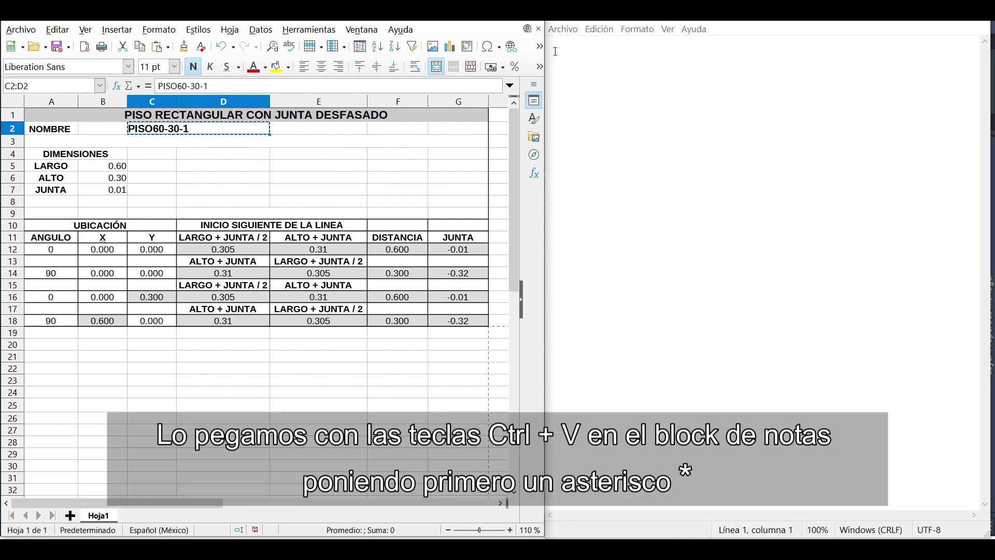
{"action": "left_click", "coordinate": [555, 51]}
{"action": "type", "text": "*"}
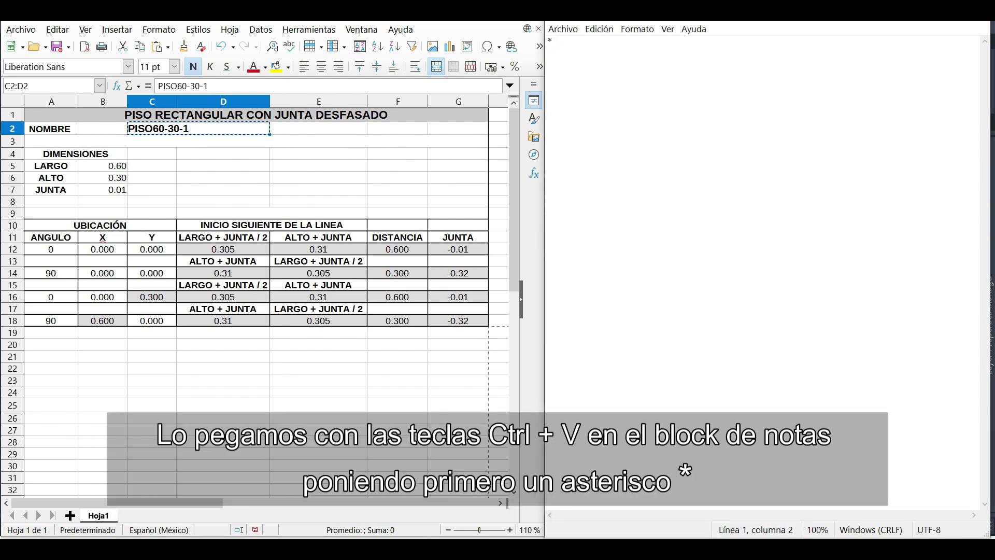
{"action": "type", "text": "PISO60-30-1"}
Paste rows 12 and 14 of the pattern table as lines under the Notepad header
{"action": "key", "text": "Return"}
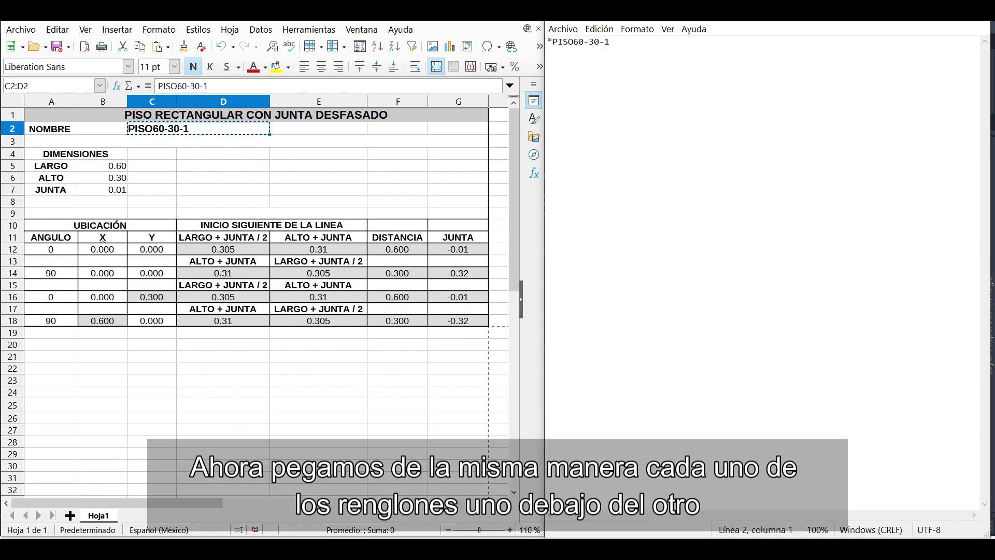
{"action": "left_click_drag", "start_coordinate": [49, 249], "coordinate": [466, 252]}
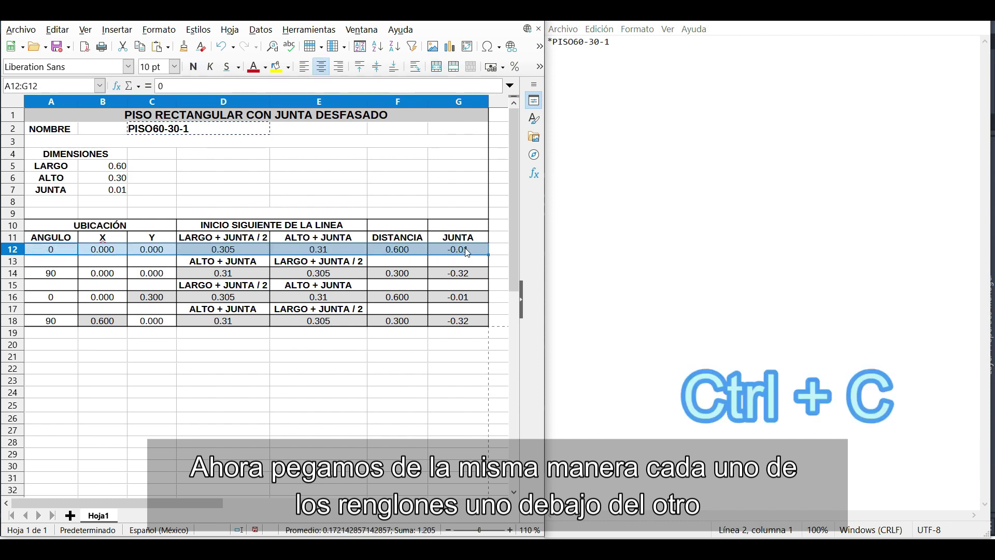
{"action": "key", "text": "ctrl+c"}
{"action": "left_click", "coordinate": [555, 54]}
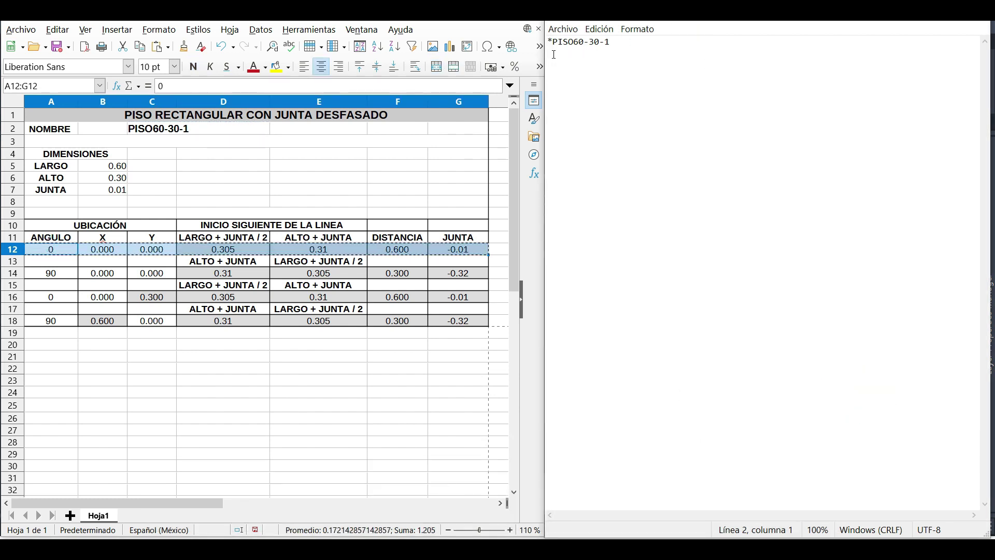
{"action": "key", "text": "ctrl+v"}
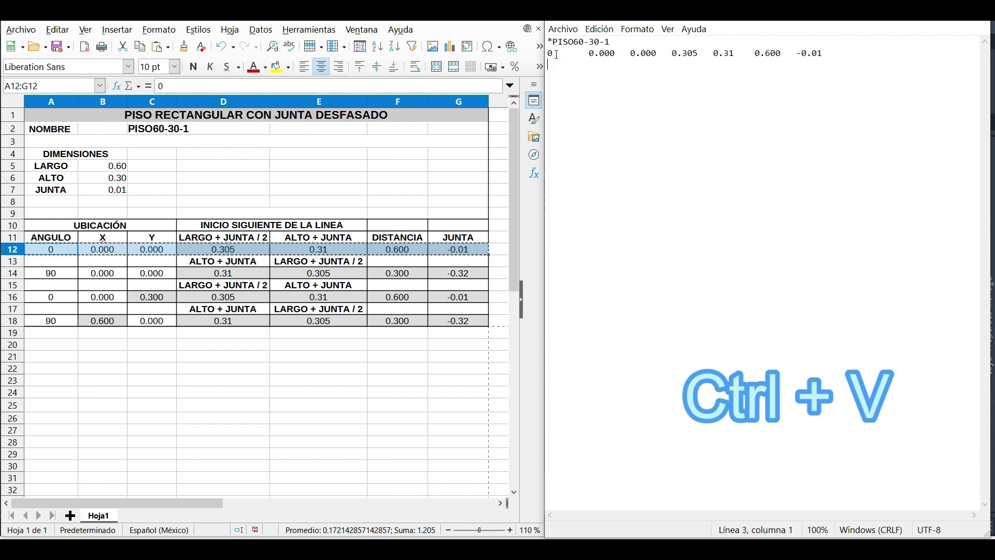
{"action": "left_click_drag", "start_coordinate": [41, 271], "coordinate": [455, 277]}
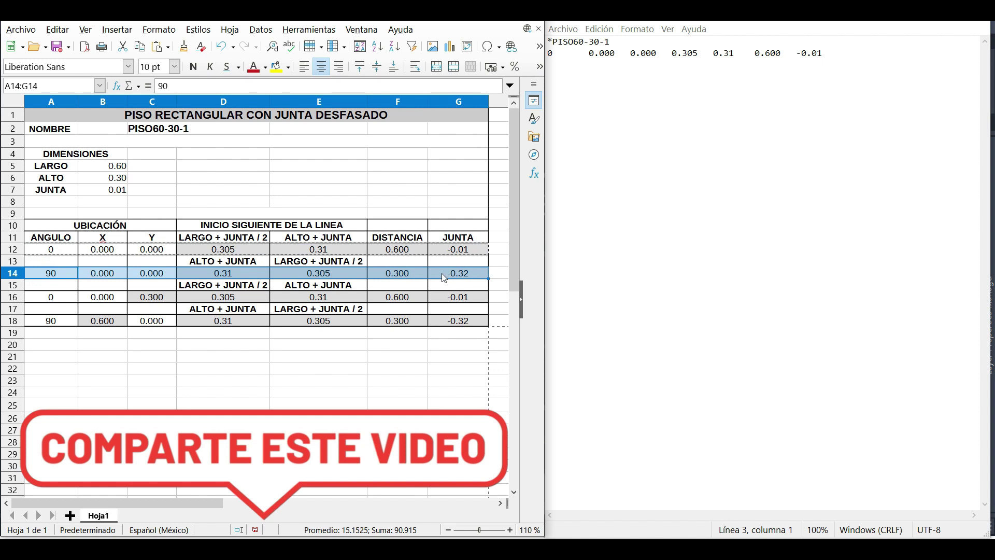
{"action": "key", "text": "ctrl+c"}
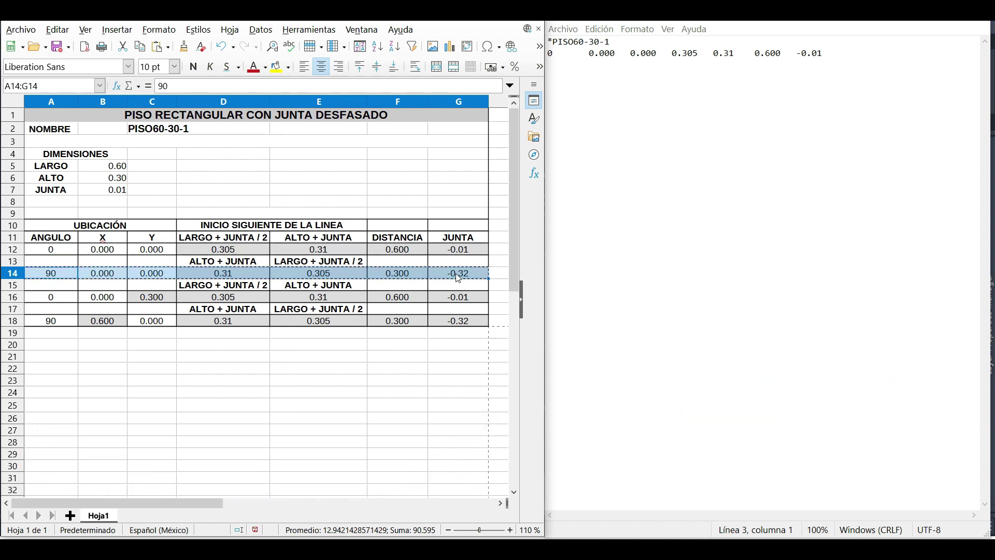
{"action": "left_click", "coordinate": [572, 80]}
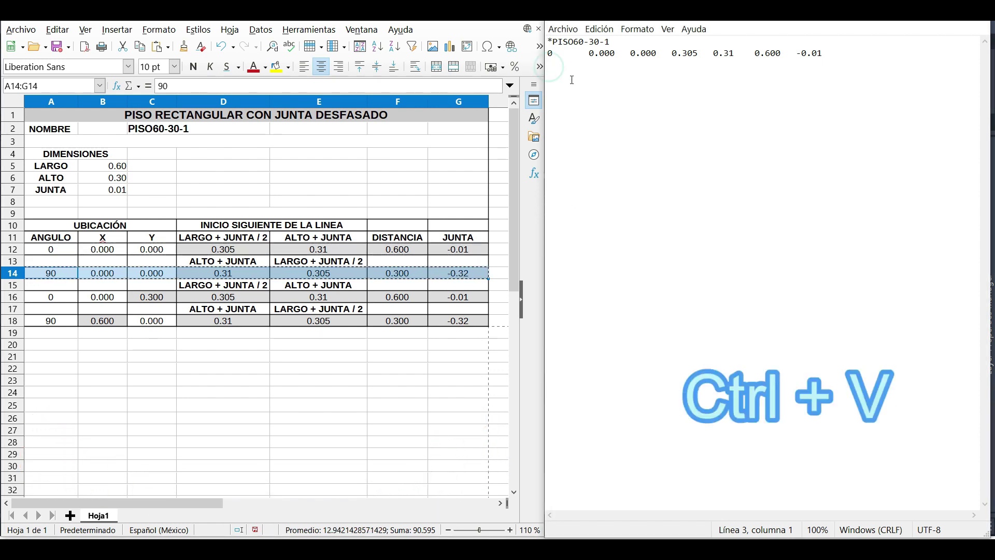
{"action": "key", "text": "ctrl+v"}
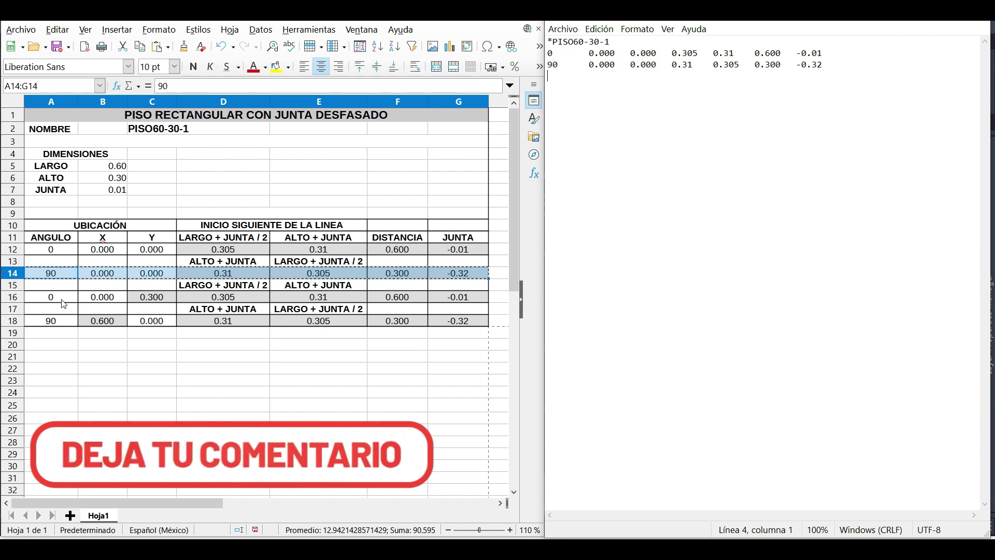
Paste rows 16 and 18 as the remaining Notepad pattern lines
{"action": "left_click", "coordinate": [59, 297]}
{"action": "left_click_drag", "start_coordinate": [82, 301], "coordinate": [448, 299]}
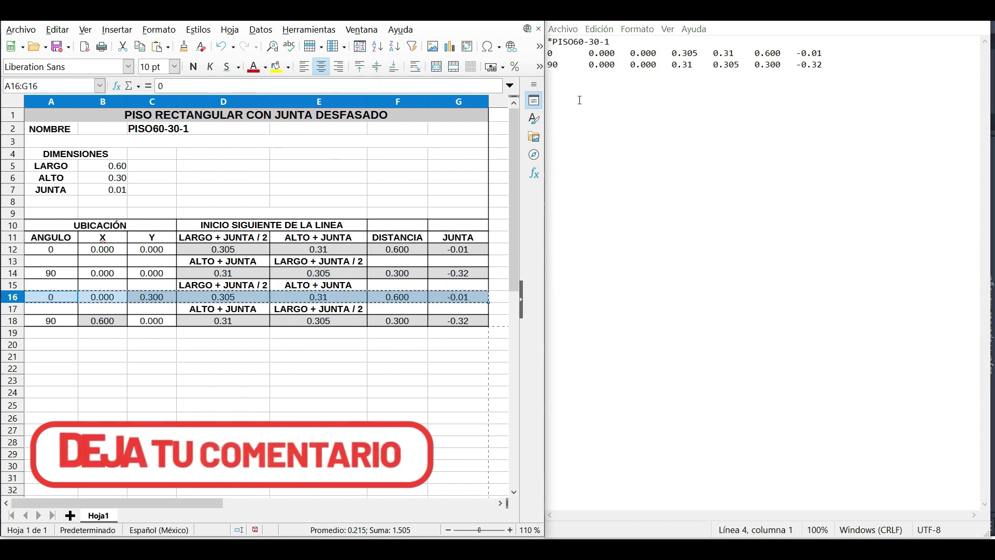
{"action": "left_click", "coordinate": [551, 78]}
{"action": "key", "text": "ctrl+v"}
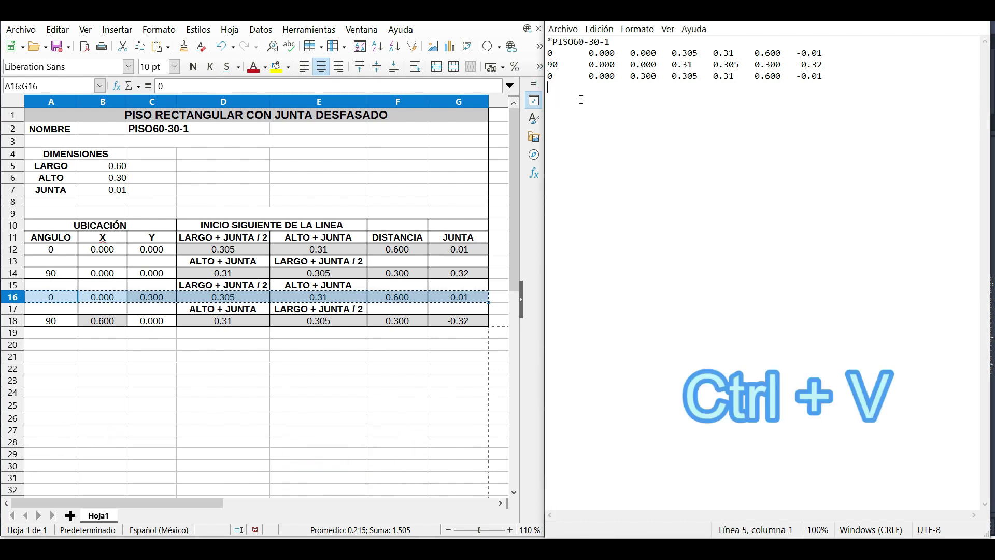
{"action": "left_click_drag", "start_coordinate": [40, 320], "coordinate": [447, 327]}
{"action": "key", "text": "ctrl+c"}
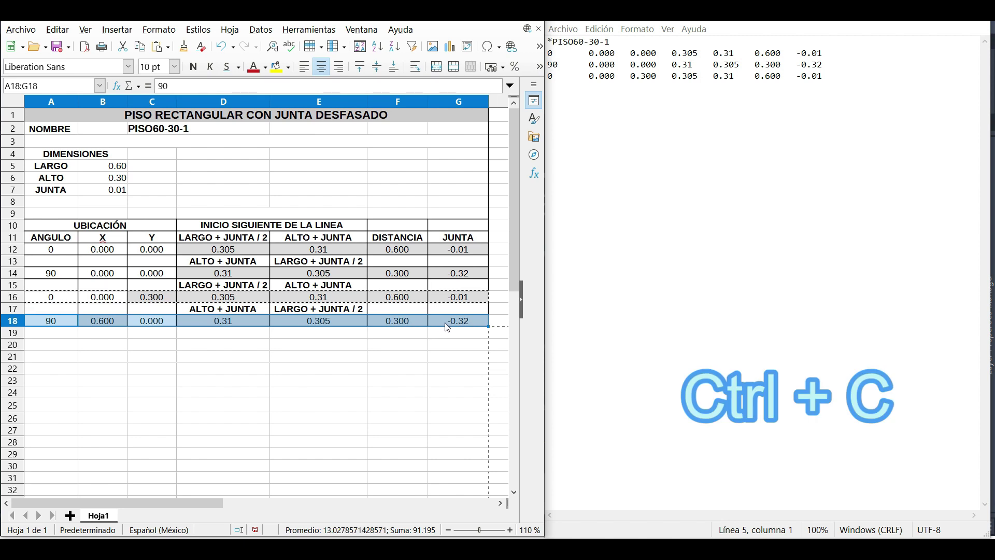
{"action": "left_click", "coordinate": [583, 105]}
{"action": "key", "text": "ctrl+v"}
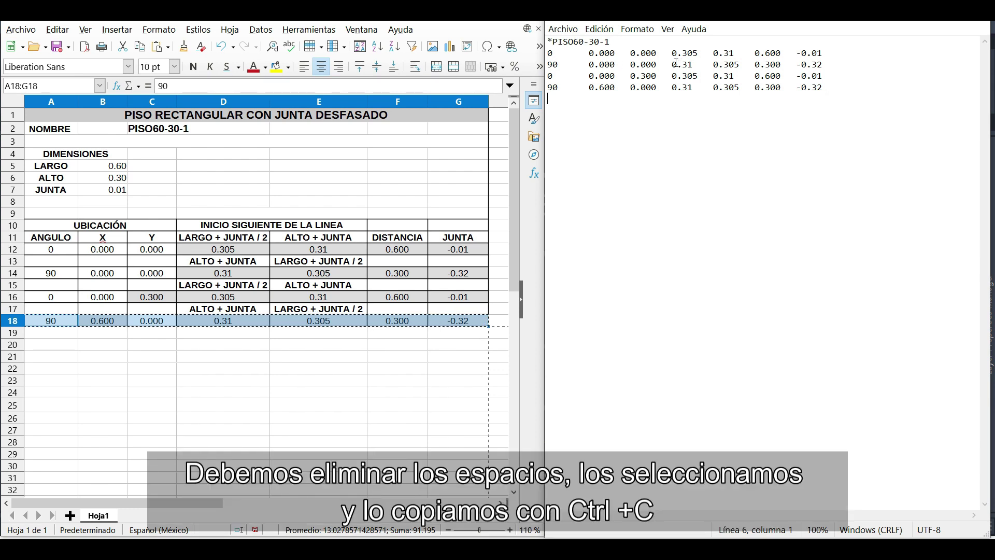
Replace every tab separator in the pattern lines with a comma using Reemplazar todo
{"action": "left_click", "coordinate": [582, 54]}
{"action": "left_click_drag", "start_coordinate": [582, 54], "coordinate": [565, 54]}
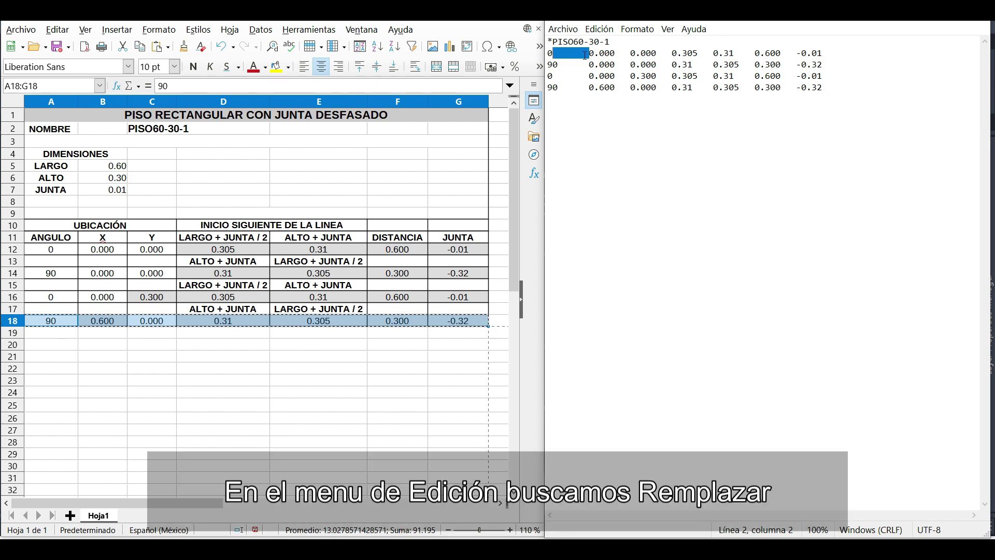
{"action": "left_click", "coordinate": [603, 30]}
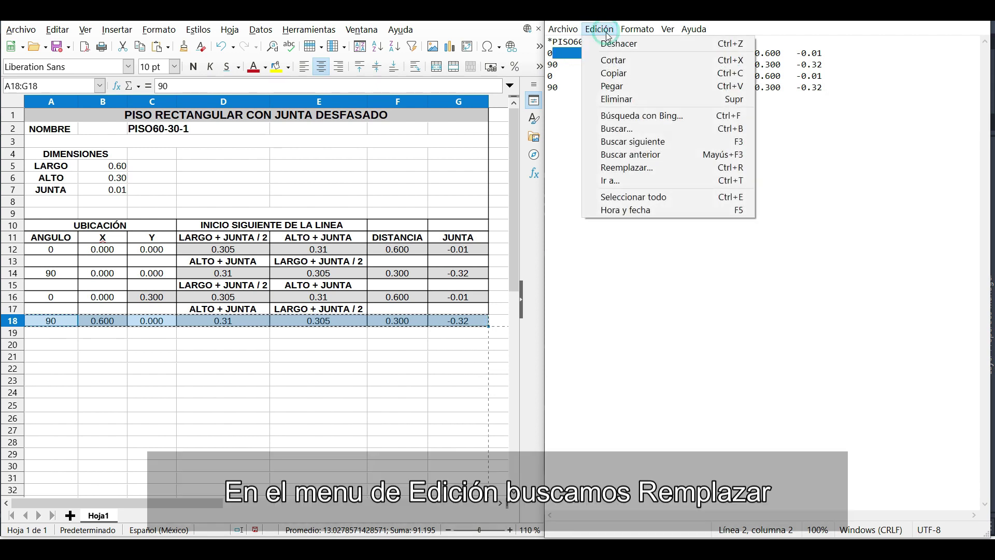
{"action": "left_click", "coordinate": [615, 169]}
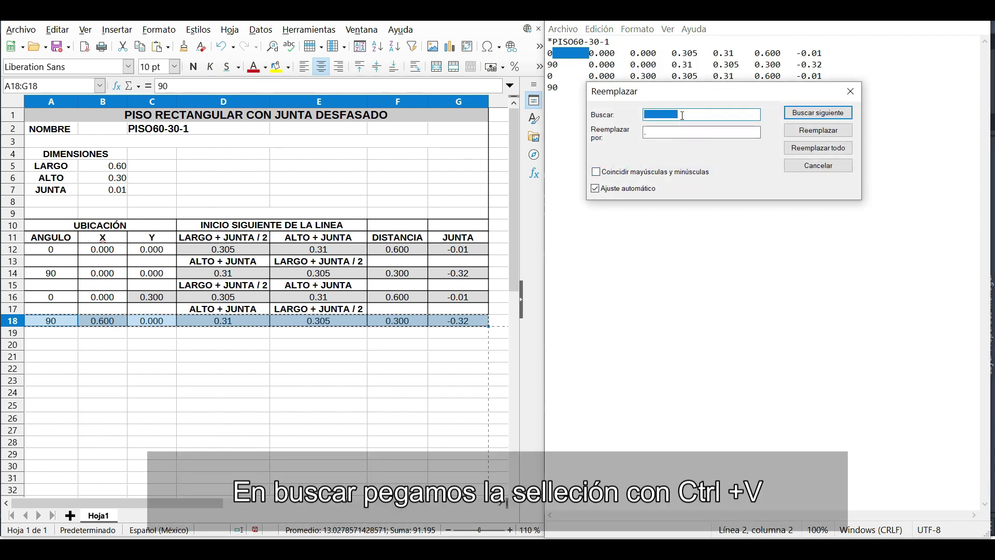
{"action": "left_click", "coordinate": [682, 115]}
{"action": "key", "text": "BackSpace"}
{"action": "key", "text": "ctrl+v"}
{"action": "key", "text": "Tab"}
{"action": "key", "text": "BackSpace"}
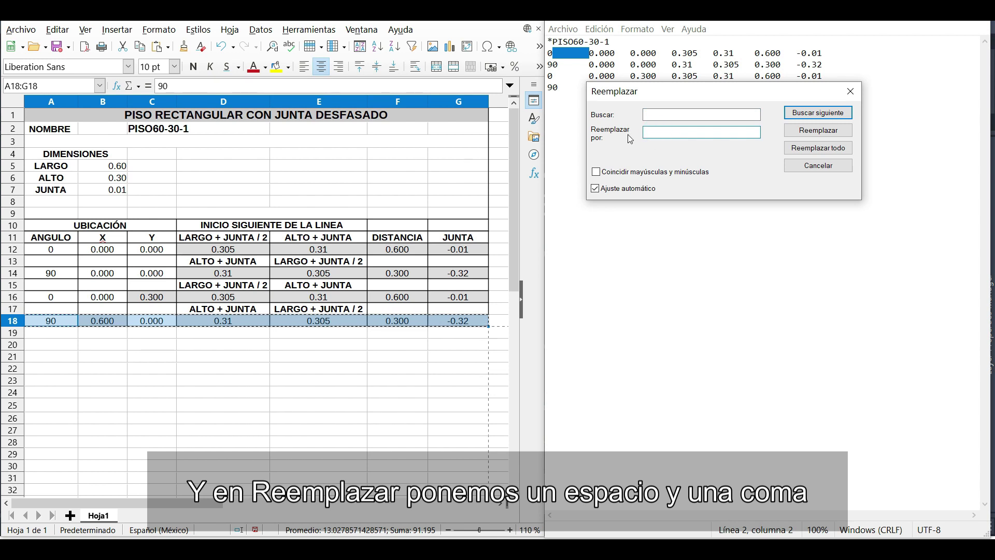
{"action": "type", "text": ","}
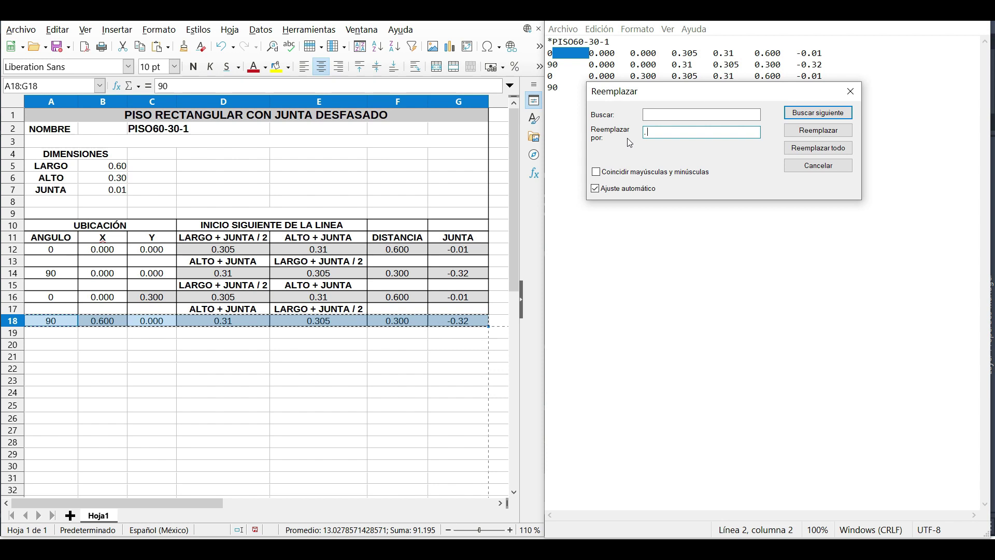
{"action": "left_click", "coordinate": [810, 153]}
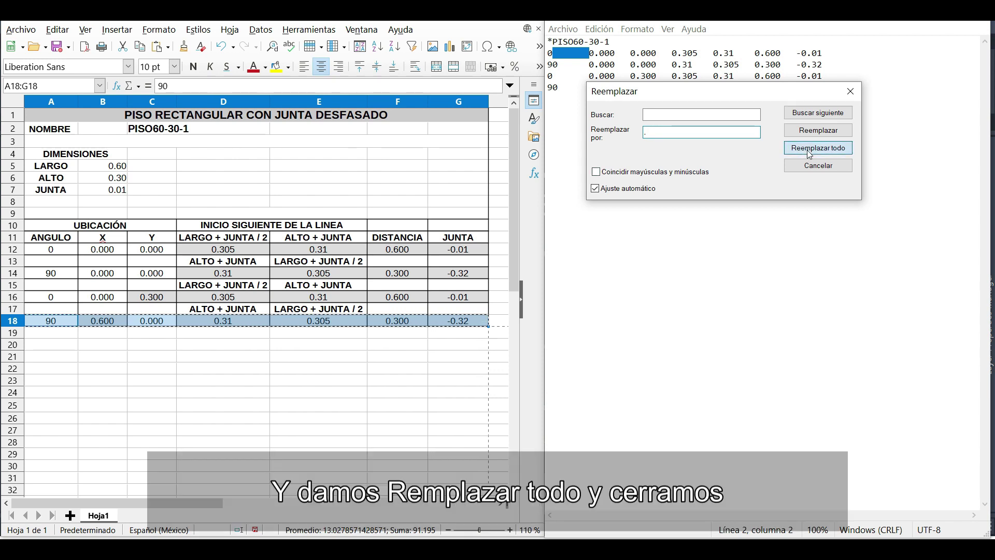
{"action": "left_click", "coordinate": [850, 92]}
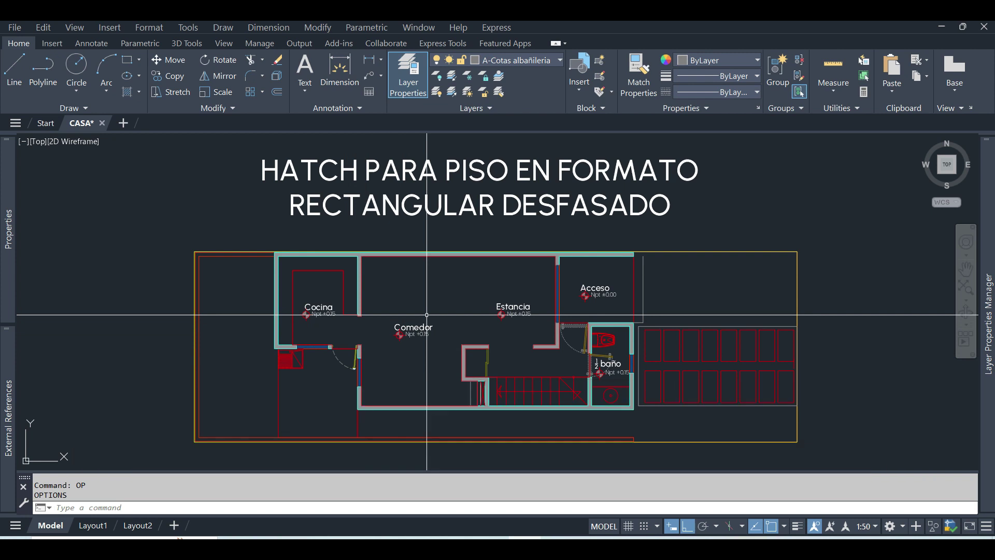
Run the OP command to open the Options dialog
{"action": "type", "text": "o"}
{"action": "type", "text": "p"}
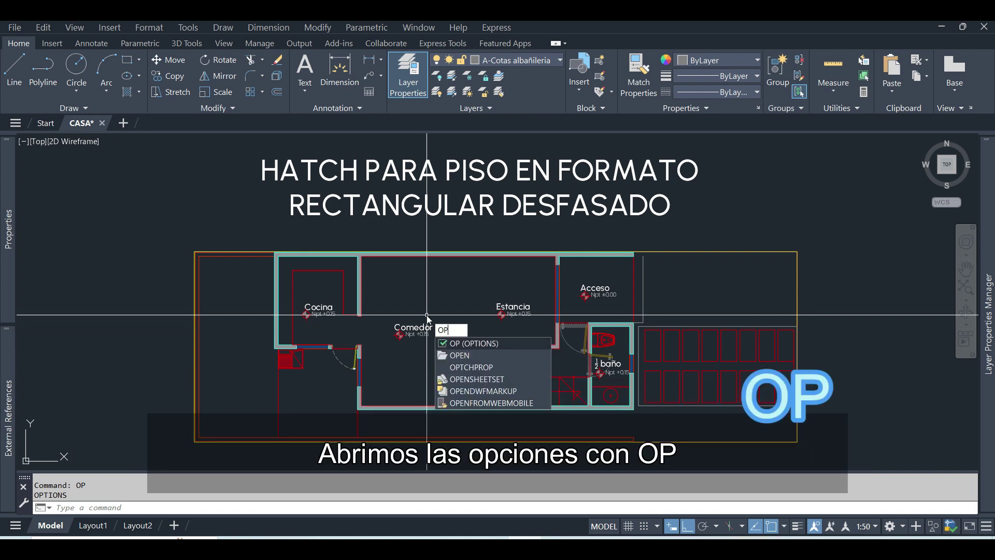
{"action": "key", "text": "Return"}
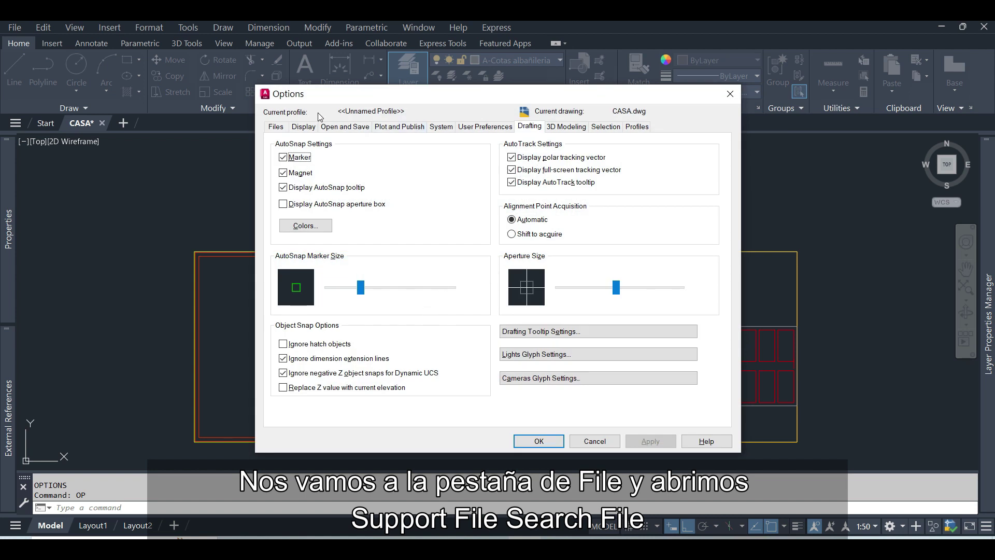
Copy the first Support File Search Path (enu\support), then cancel Options discarding changes
{"action": "left_click", "coordinate": [275, 127]}
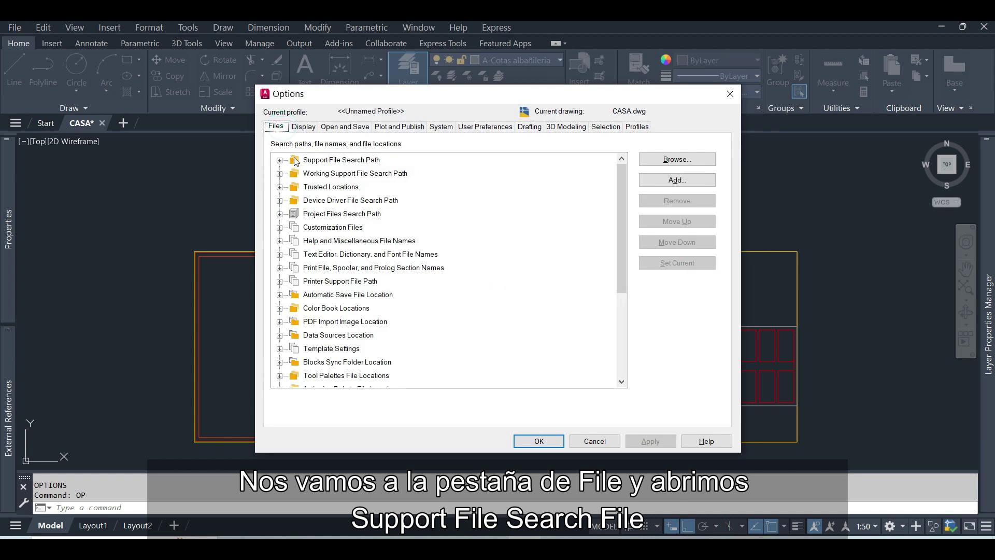
{"action": "left_click", "coordinate": [280, 161]}
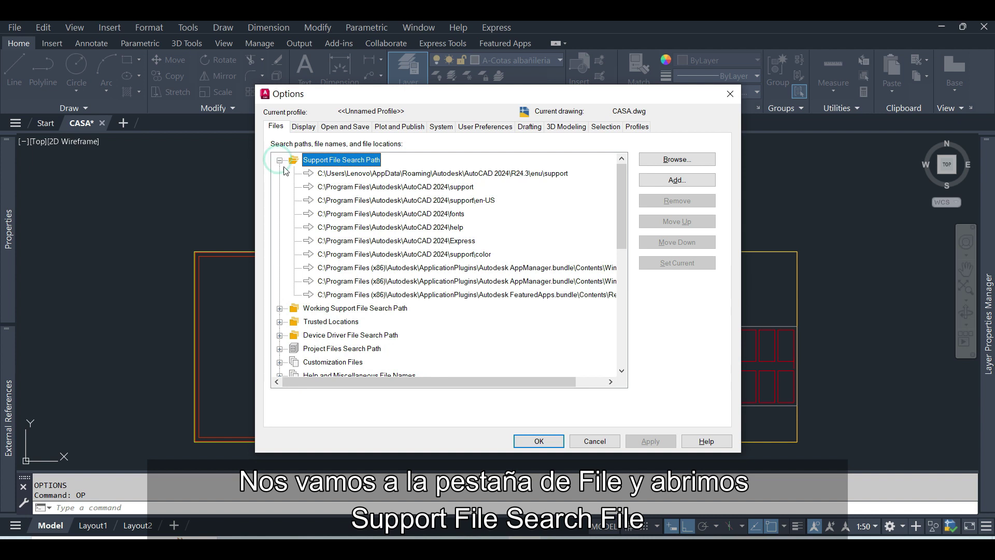
{"action": "left_click", "coordinate": [388, 174]}
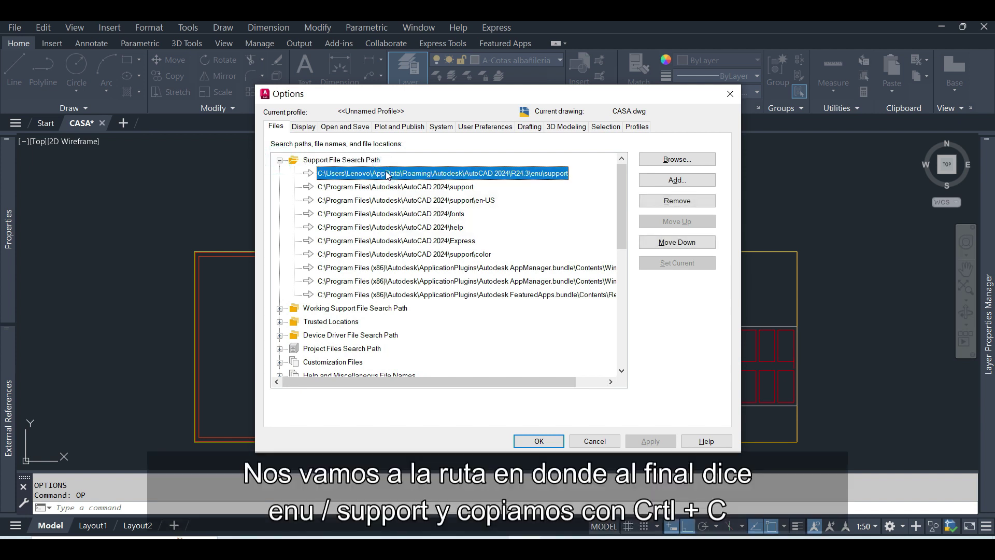
{"action": "left_click", "coordinate": [447, 176]}
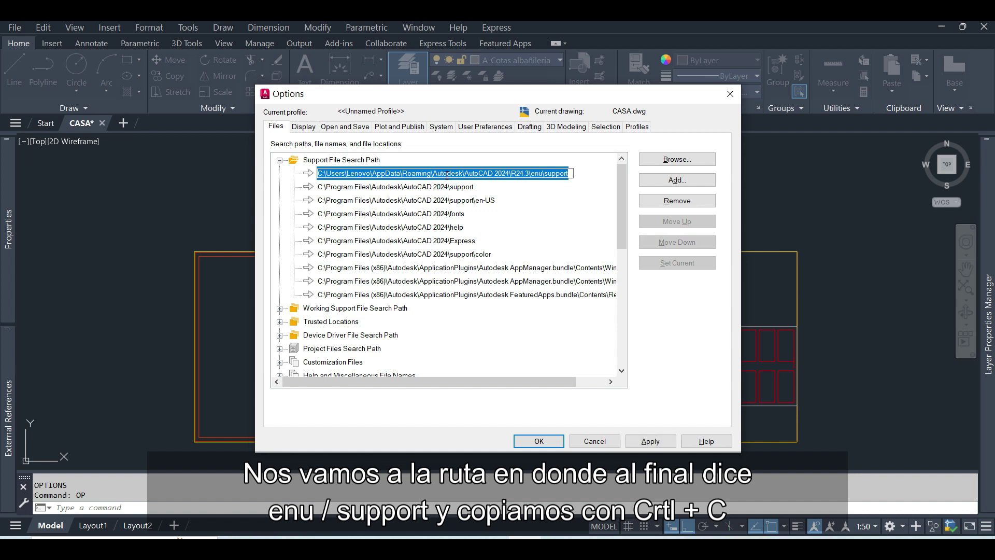
{"action": "key", "text": "ctrl+c"}
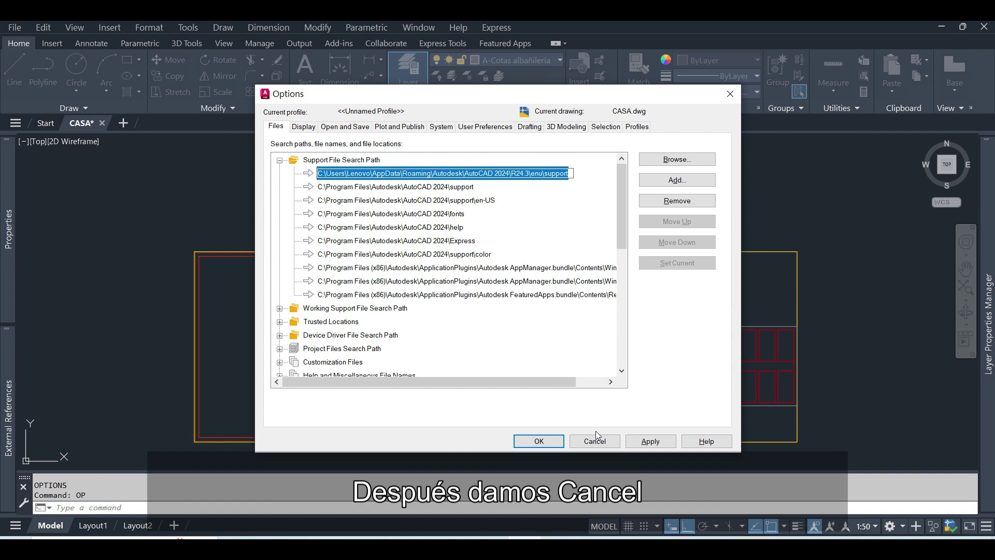
{"action": "left_click", "coordinate": [597, 440]}
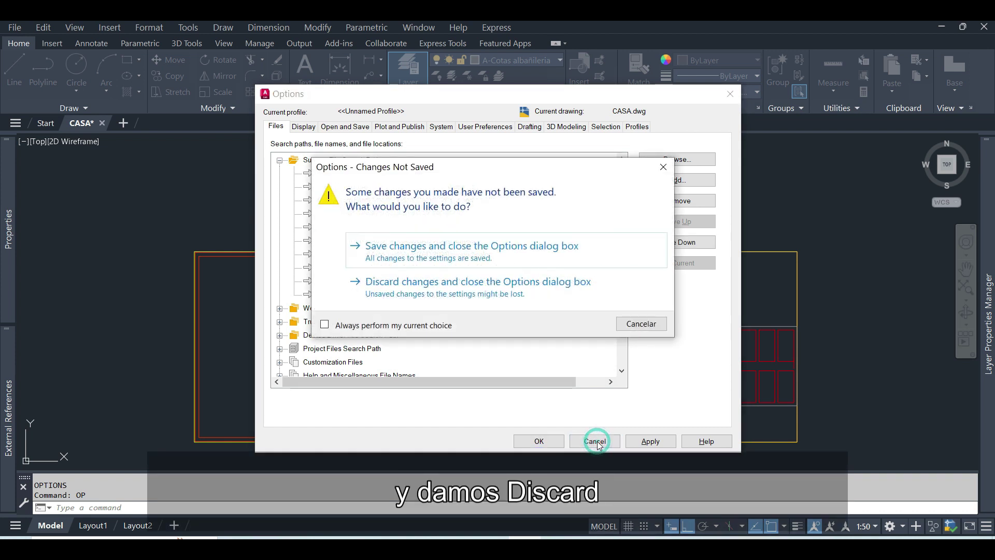
{"action": "left_click", "coordinate": [461, 281]}
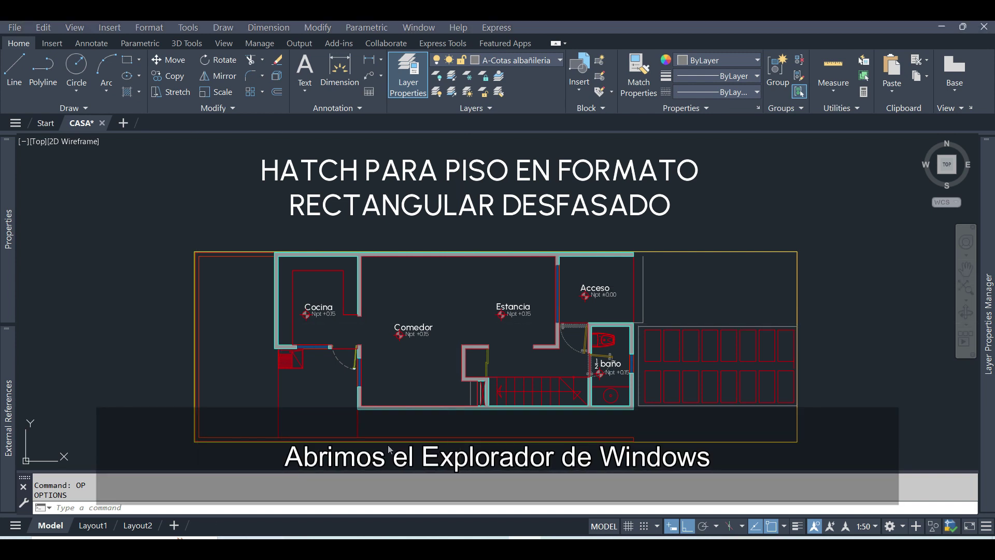
Go to the pasted Support folder in File Explorer and open acadiso.pat in Notepad
{"action": "key", "text": "super+e"}
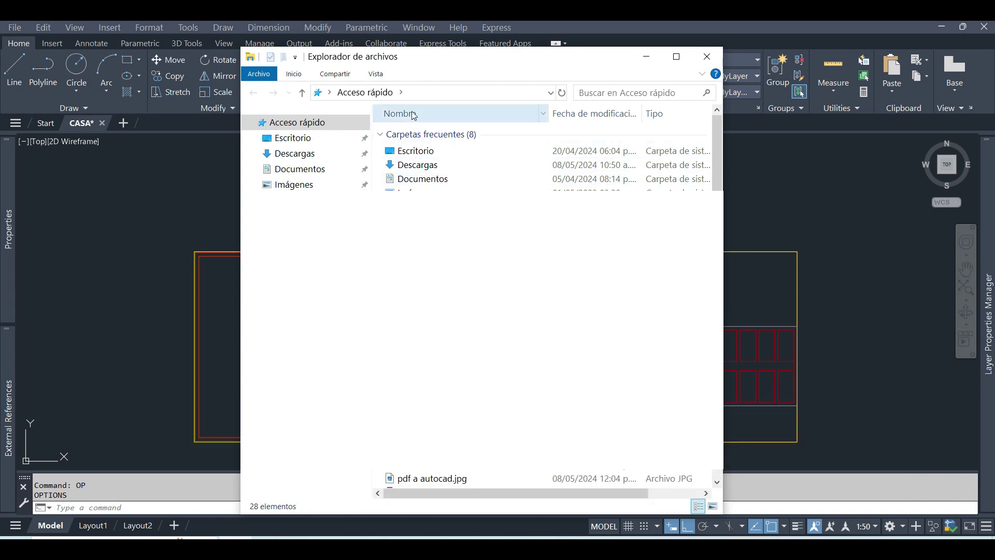
{"action": "left_click", "coordinate": [419, 93]}
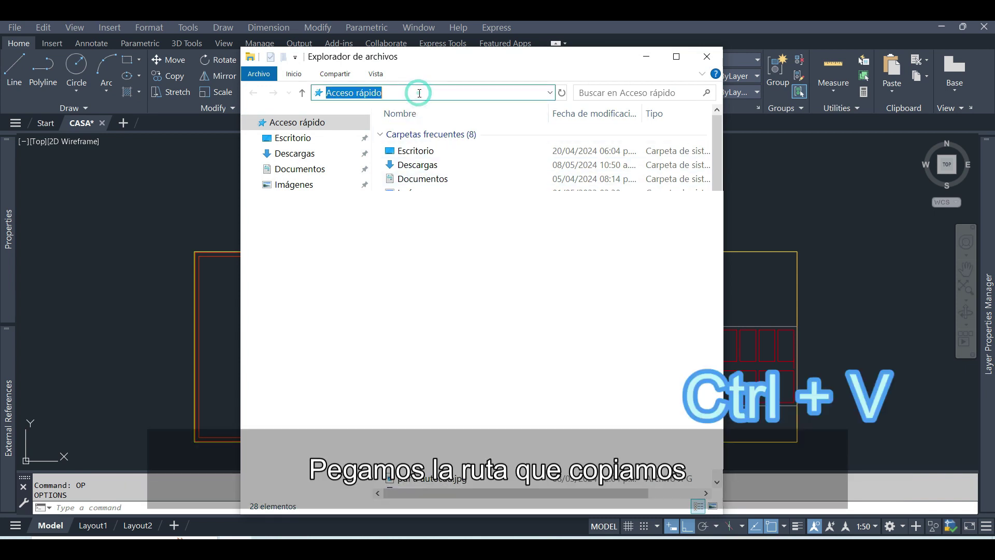
{"action": "key", "text": "ctrl+v"}
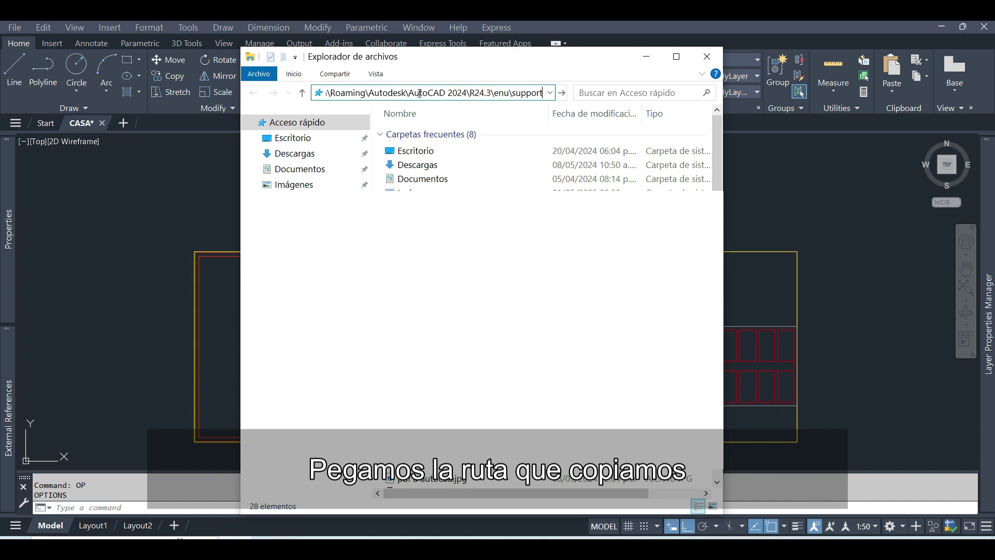
{"action": "left_click", "coordinate": [563, 93]}
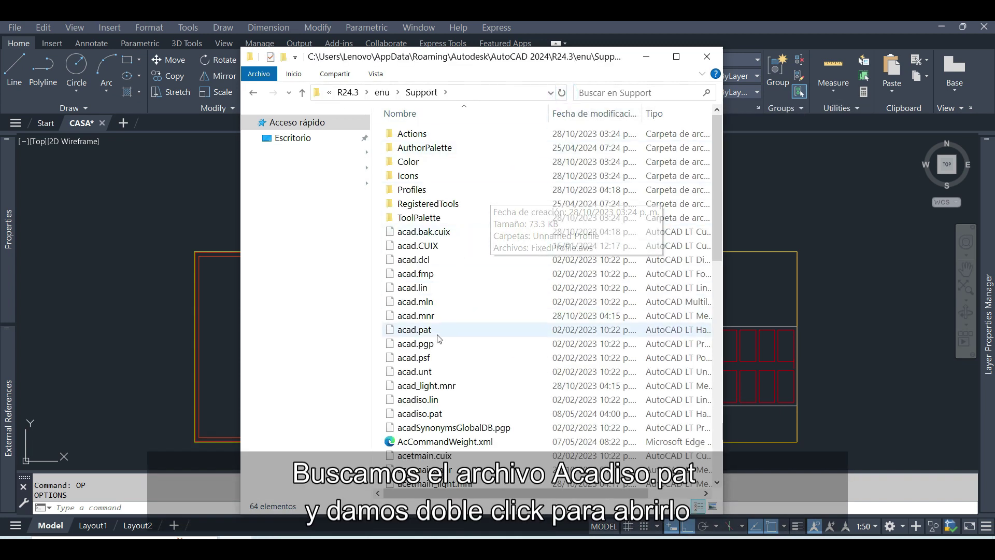
{"action": "double_click", "coordinate": [419, 414]}
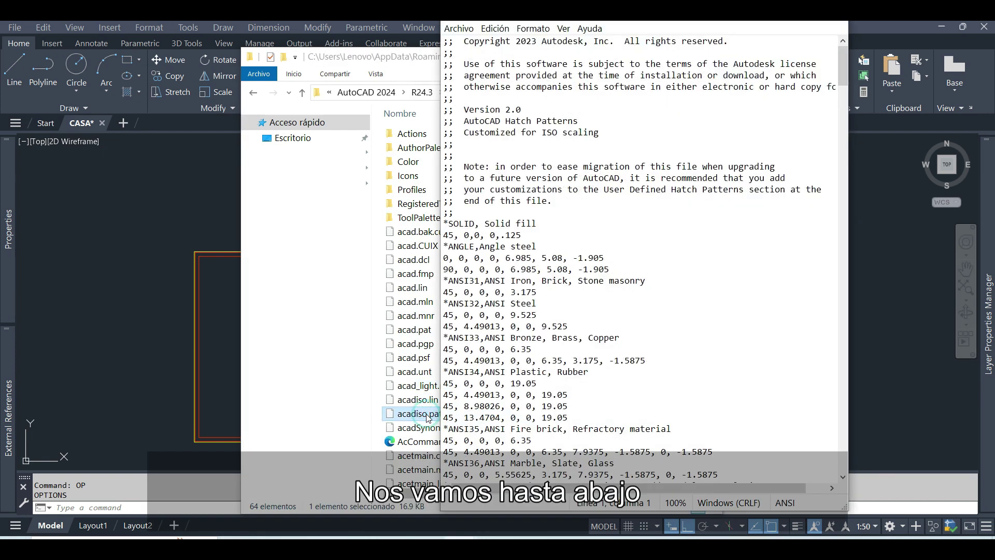
Paste the five PISO60-30-1 lines on a new line after ZIGZAG in acadiso.pat
{"action": "scroll", "coordinate": [666, 224], "scroll_direction": "down", "scroll_amount": 4}
{"action": "scroll", "coordinate": [725, 207], "scroll_direction": "down", "scroll_amount": 3}
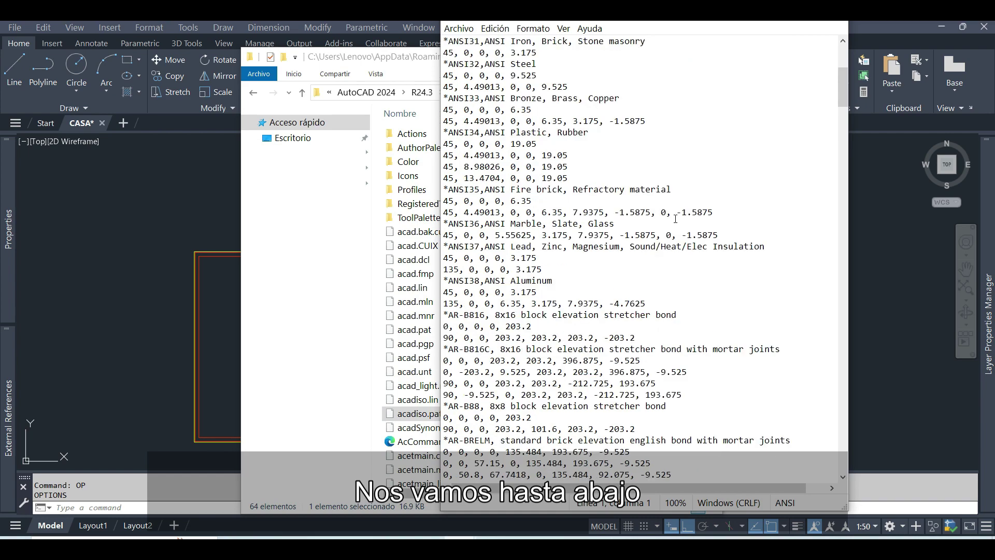
{"action": "left_click_drag", "start_coordinate": [843, 87], "coordinate": [841, 456]}
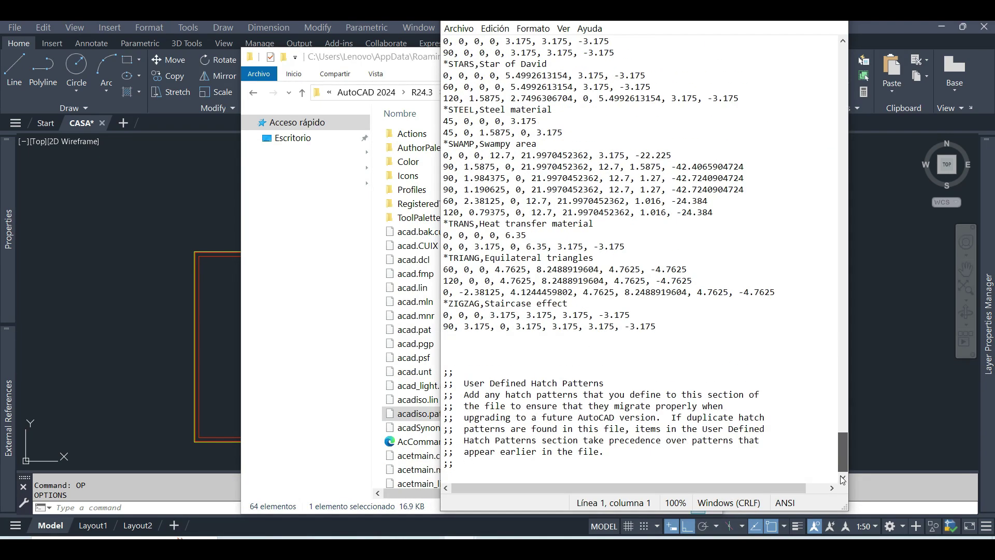
{"action": "left_click", "coordinate": [660, 332]}
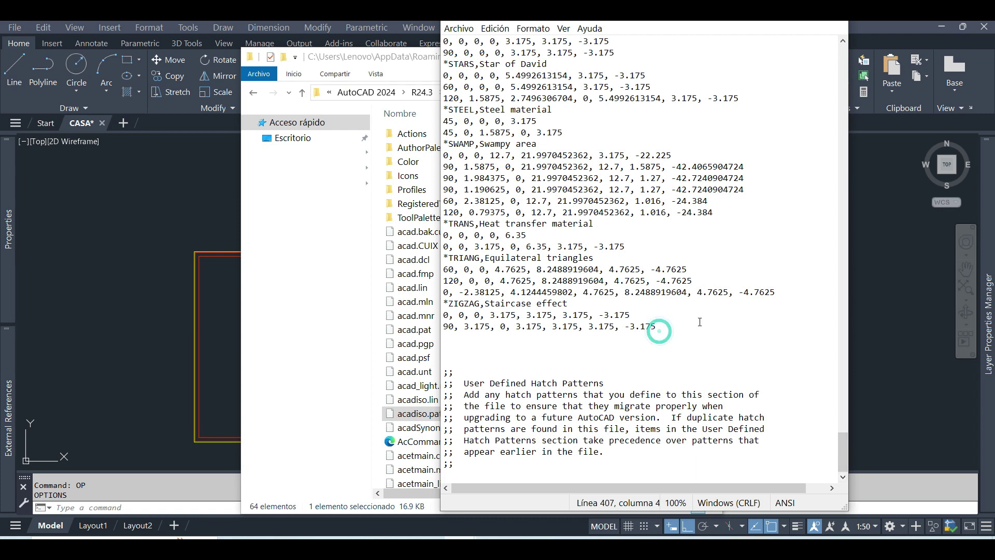
{"action": "key", "text": "Return"}
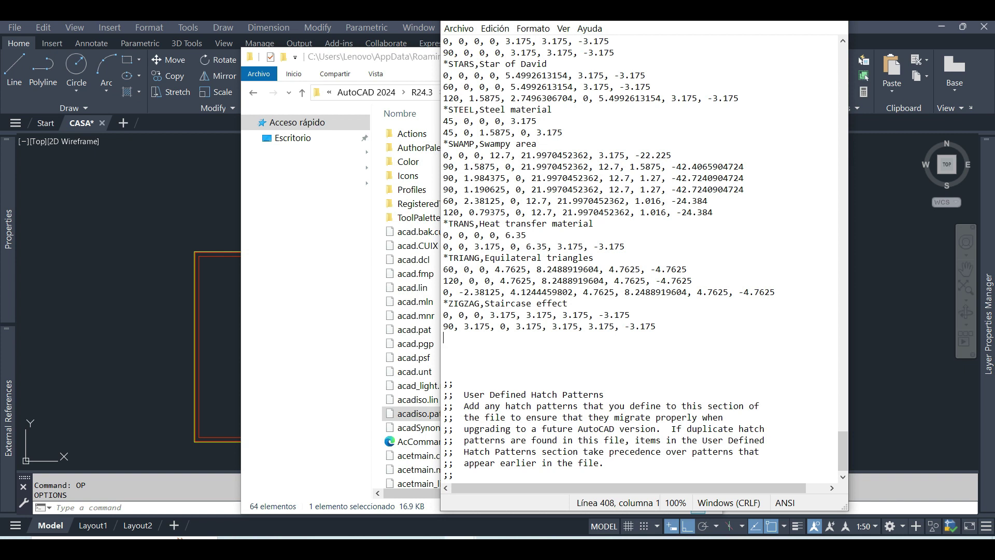
{"action": "left_click_drag", "start_coordinate": [577, 22], "coordinate": [249, 27]}
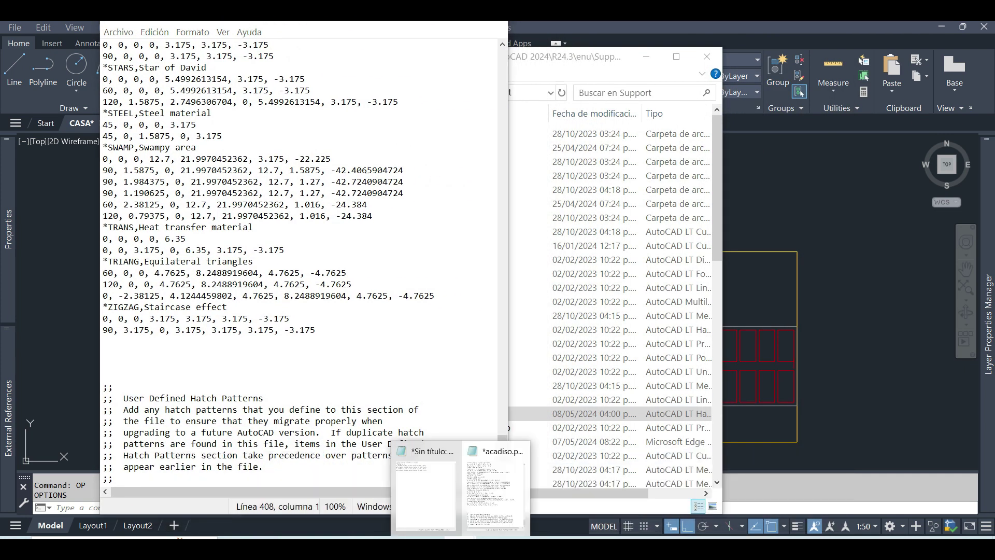
{"action": "left_click", "coordinate": [451, 505]}
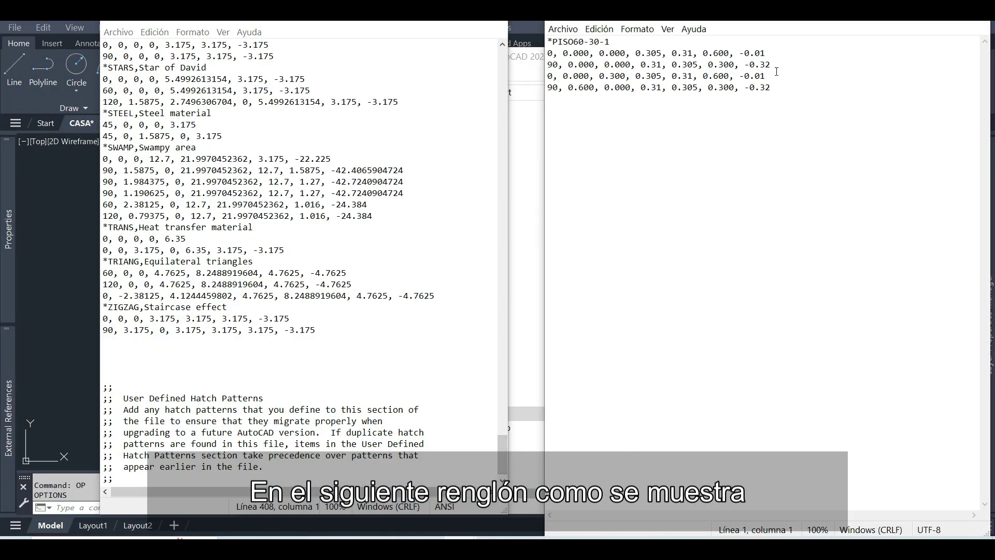
{"action": "mouse_move", "coordinate": [782, 89]}
{"action": "left_mouse_down"}
{"action": "mouse_move", "coordinate": [549, 76]}
{"action": "mouse_move", "coordinate": [548, 42]}
{"action": "left_mouse_up"}
{"action": "key", "text": "ctrl+c"}
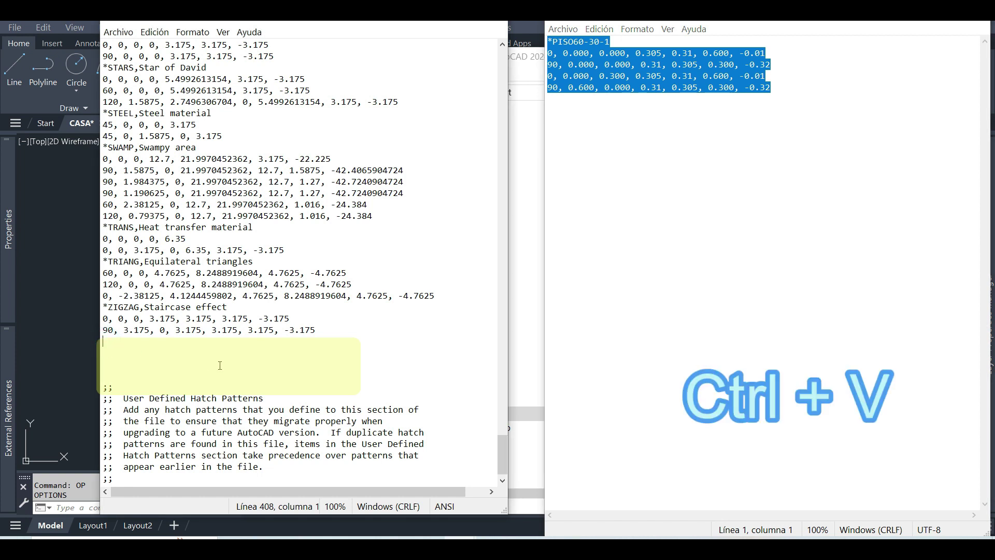
{"action": "key", "text": "ctrl+v"}
Save acadiso.pat, then close it, the untitled pattern text and File Explorer
{"action": "left_click", "coordinate": [118, 32]}
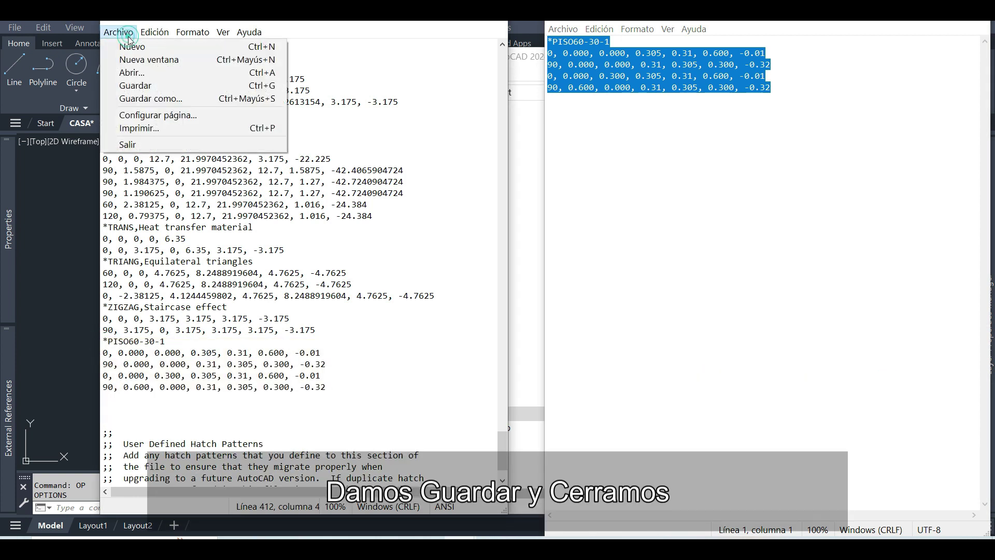
{"action": "left_click", "coordinate": [136, 85]}
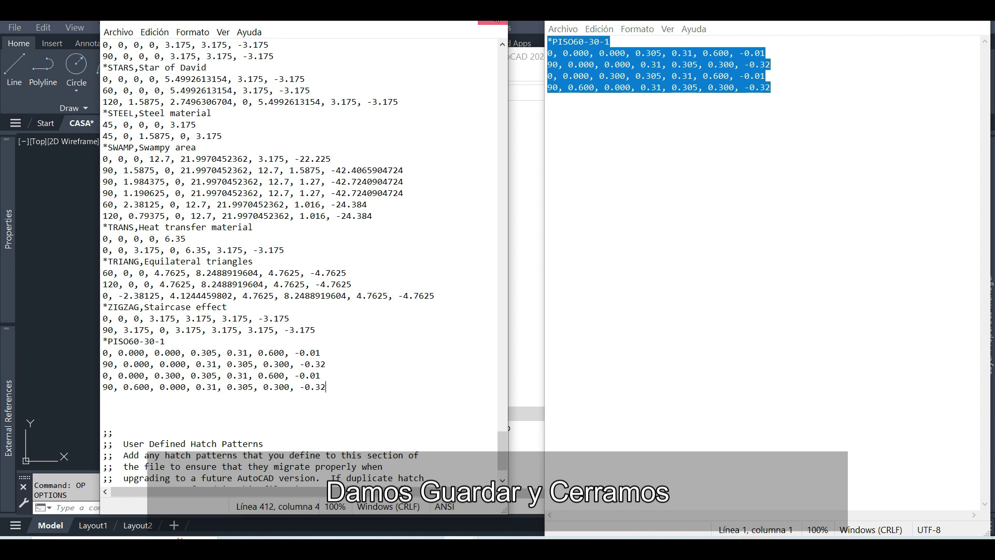
{"action": "left_click", "coordinate": [496, 22]}
{"action": "left_click", "coordinate": [979, 16]}
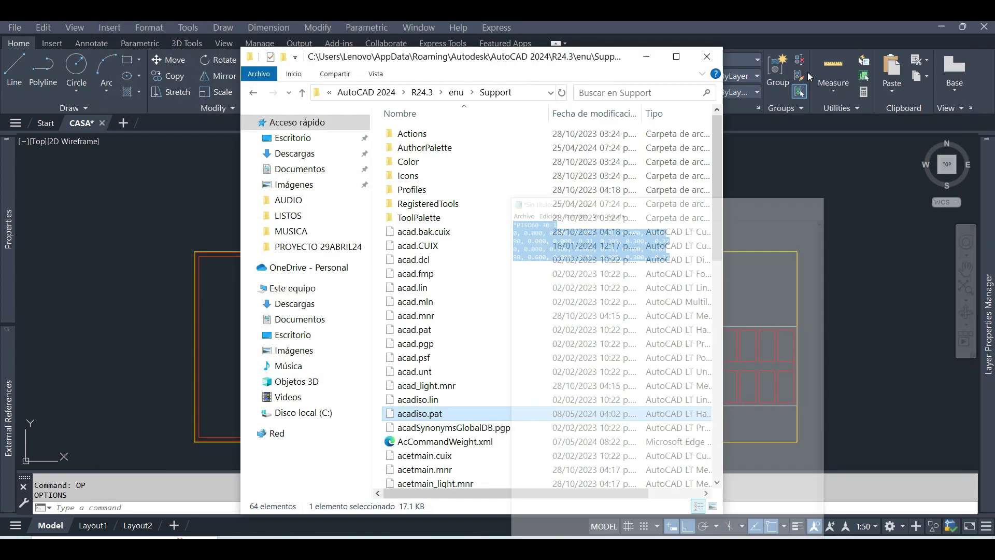
{"action": "left_click", "coordinate": [707, 56]}
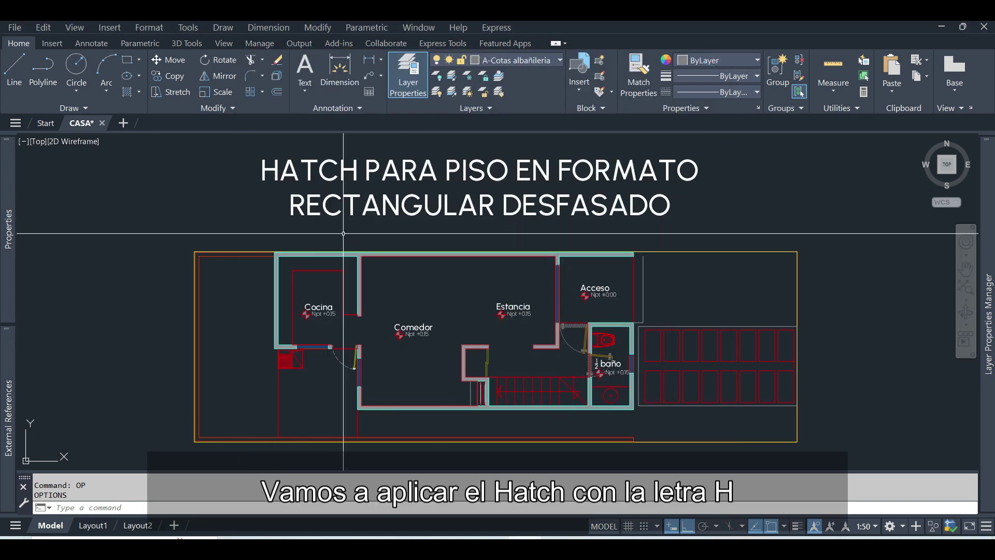
Start a hatch with H and pick the custom PISO60-30-1 pattern from the gallery
{"action": "type", "text": "H"}
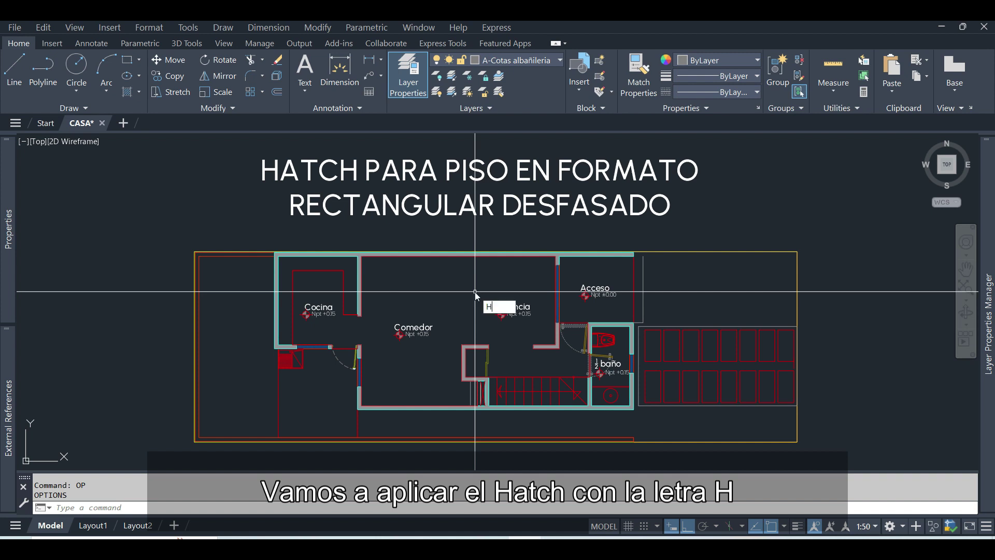
{"action": "key", "text": "Return"}
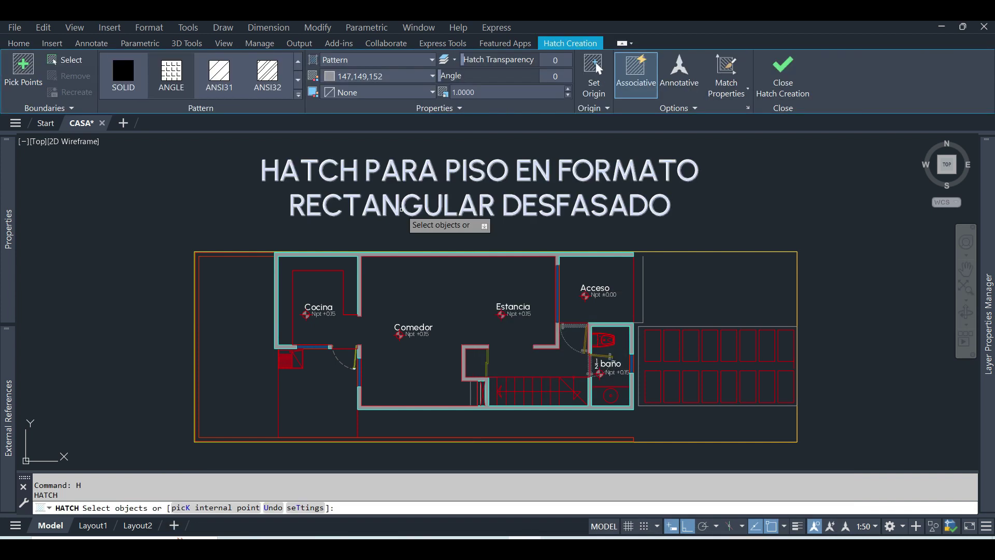
{"action": "left_click", "coordinate": [299, 97]}
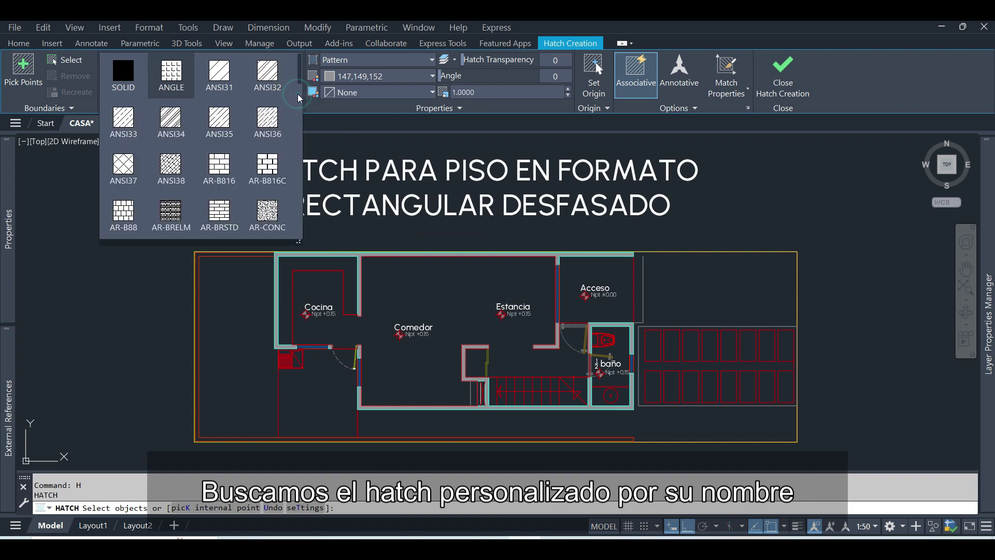
{"action": "scroll", "coordinate": [281, 202], "scroll_direction": "down", "scroll_amount": 2}
{"action": "scroll", "coordinate": [280, 203], "scroll_direction": "down", "scroll_amount": 1}
{"action": "scroll", "coordinate": [280, 202], "scroll_direction": "down", "scroll_amount": 1}
{"action": "scroll", "coordinate": [280, 202], "scroll_direction": "down", "scroll_amount": 2}
{"action": "scroll", "coordinate": [281, 202], "scroll_direction": "down", "scroll_amount": 2}
{"action": "scroll", "coordinate": [281, 202], "scroll_direction": "down", "scroll_amount": 2}
{"action": "scroll", "coordinate": [280, 202], "scroll_direction": "down", "scroll_amount": 2}
{"action": "scroll", "coordinate": [281, 202], "scroll_direction": "down", "scroll_amount": 2}
{"action": "scroll", "coordinate": [281, 202], "scroll_direction": "down", "scroll_amount": 2}
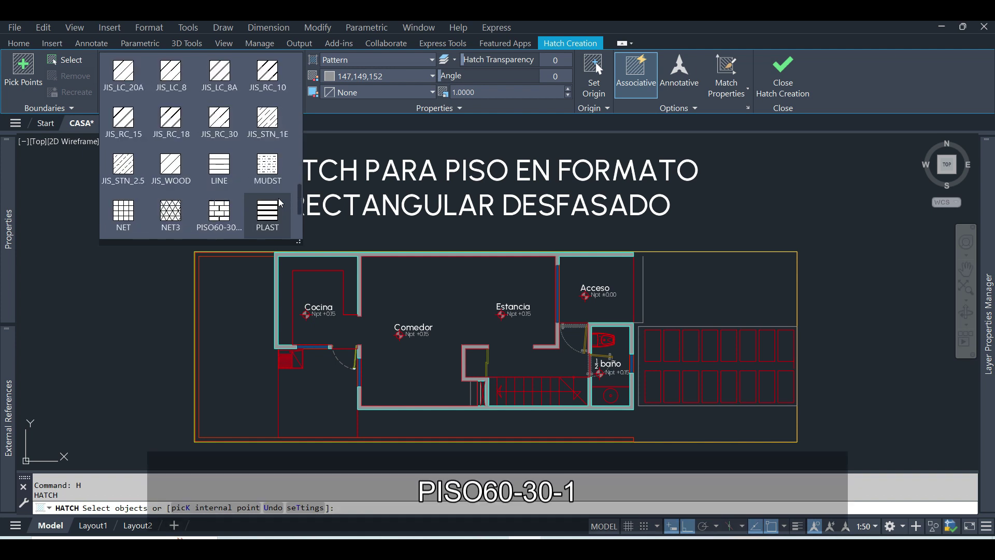
{"action": "left_click", "coordinate": [221, 213]}
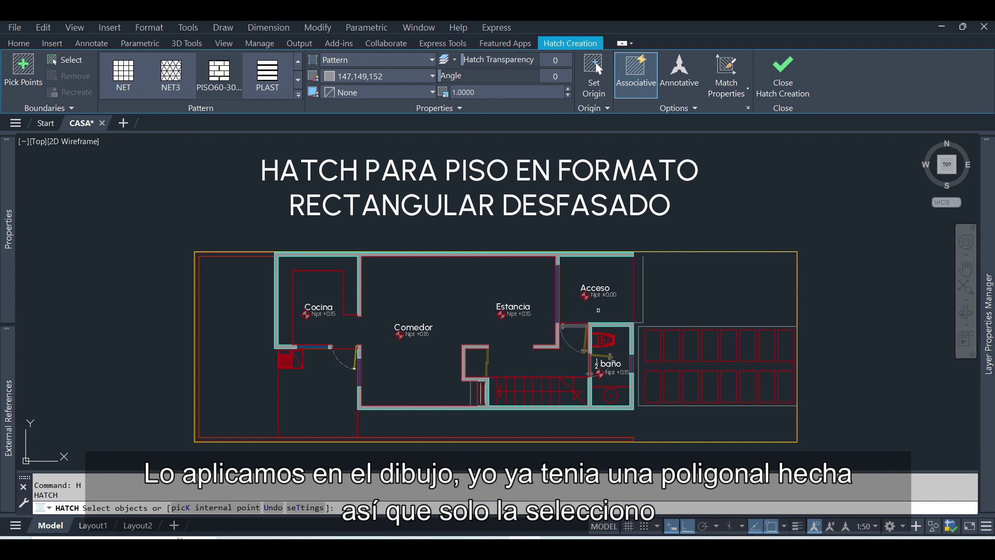
Hatch the floor outline with PISO60-30-1, setting the pattern origin at the wall corner
{"action": "left_click", "coordinate": [572, 321]}
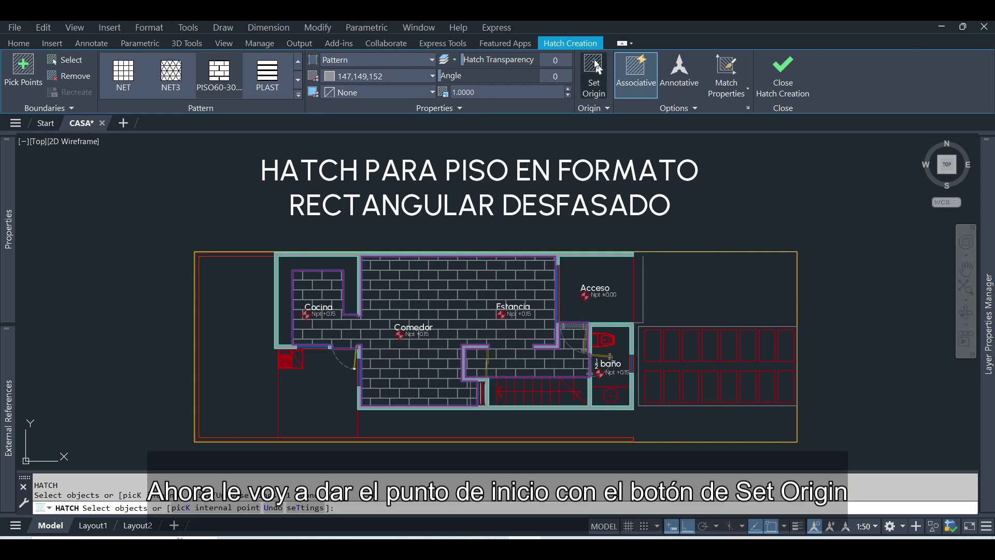
{"action": "left_click", "coordinate": [594, 65]}
{"action": "scroll", "coordinate": [391, 336], "scroll_direction": "up", "scroll_amount": 2}
{"action": "scroll", "coordinate": [391, 336], "scroll_direction": "up", "scroll_amount": 5}
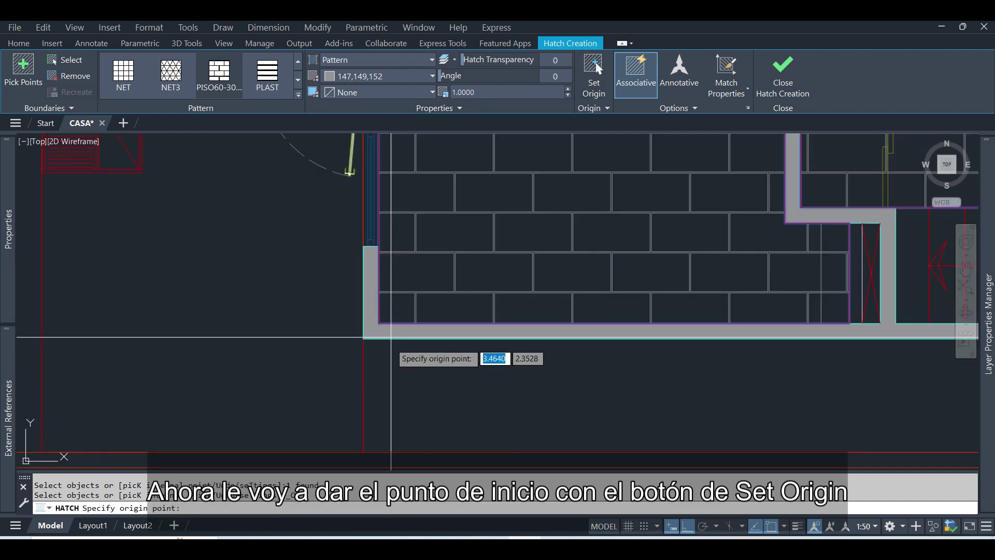
{"action": "scroll", "coordinate": [390, 336], "scroll_direction": "up", "scroll_amount": 3}
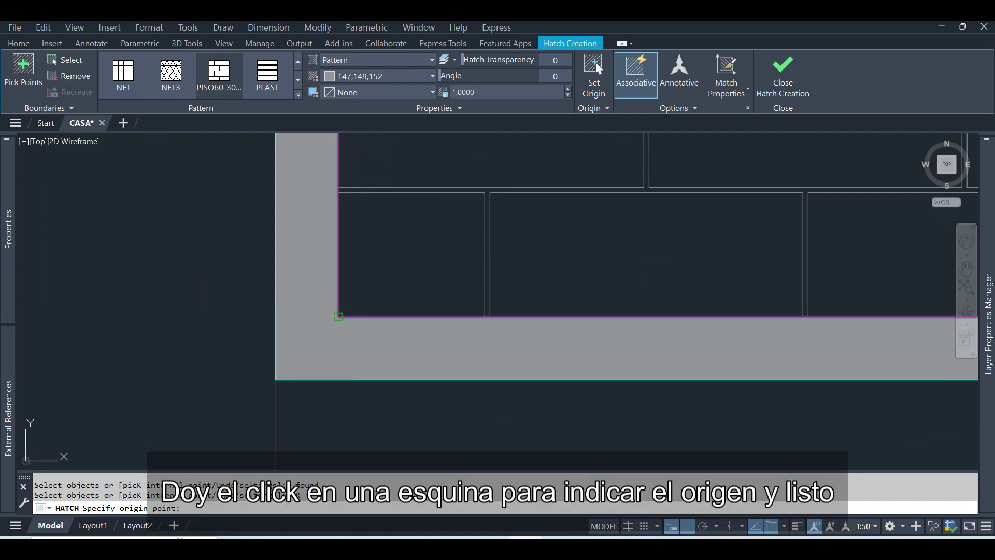
{"action": "left_click", "coordinate": [338, 316]}
{"action": "scroll", "coordinate": [515, 277], "scroll_direction": "down", "scroll_amount": 3}
{"action": "scroll", "coordinate": [522, 277], "scroll_direction": "down", "scroll_amount": 2}
{"action": "scroll", "coordinate": [522, 277], "scroll_direction": "down", "scroll_amount": 5}
{"action": "scroll", "coordinate": [521, 270], "scroll_direction": "up", "scroll_amount": 5}
{"action": "key", "text": "Return"}
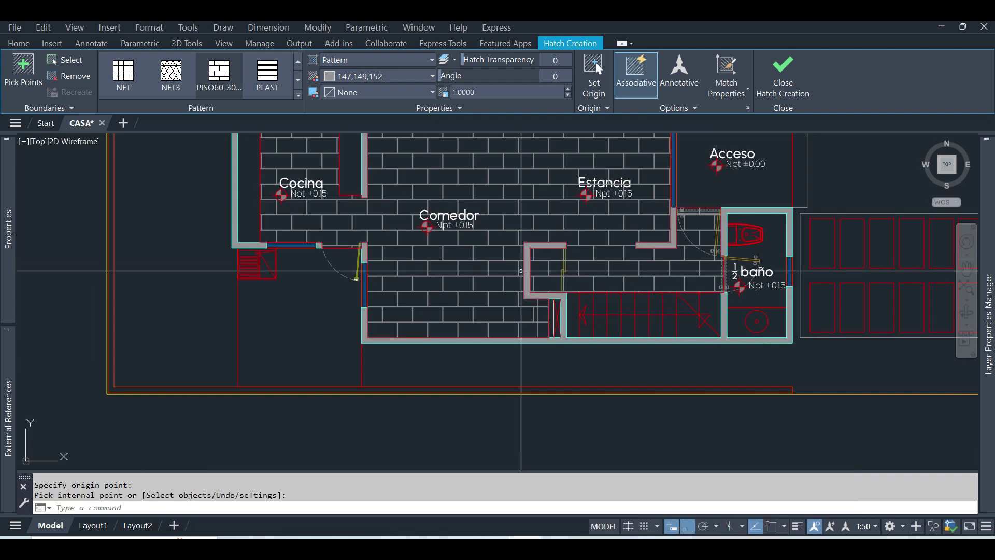
{"action": "scroll", "coordinate": [521, 270], "scroll_direction": "down", "scroll_amount": 3}
{"action": "scroll", "coordinate": [528, 324], "scroll_direction": "up", "scroll_amount": 3}
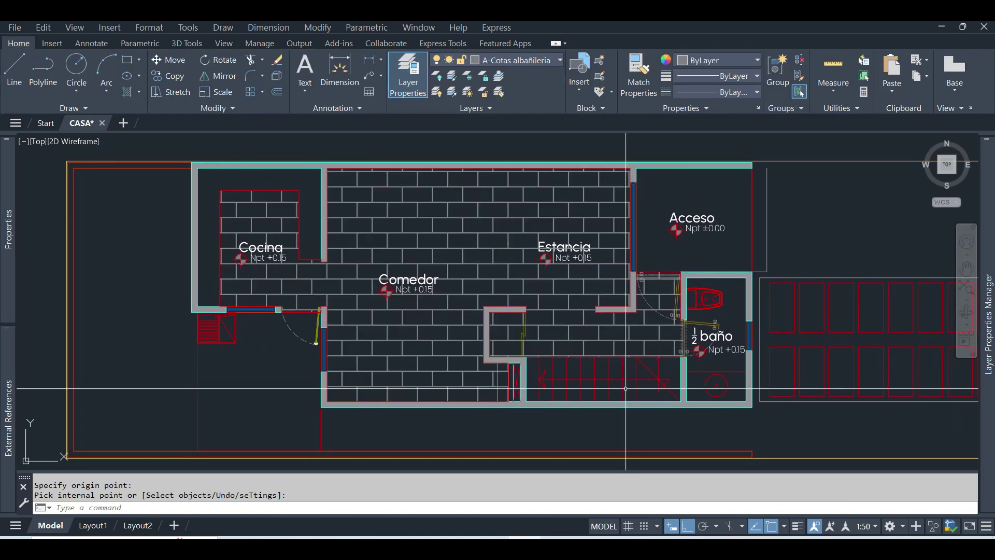
Zoom to a wall corner and measure a tile's 0.60 length and 0.30 height with DIST
{"action": "scroll", "coordinate": [337, 358], "scroll_direction": "up", "scroll_amount": 2}
{"action": "scroll", "coordinate": [361, 359], "scroll_direction": "up", "scroll_amount": 6}
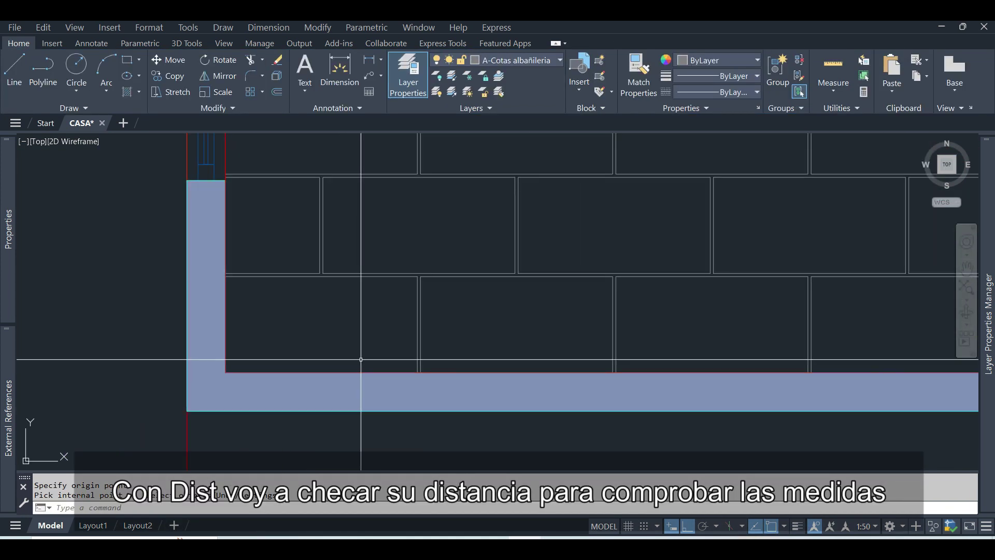
{"action": "middle_click_drag", "start_coordinate": [361, 359], "coordinate": [414, 315]}
{"action": "scroll", "coordinate": [414, 315], "scroll_direction": "up", "scroll_amount": 2}
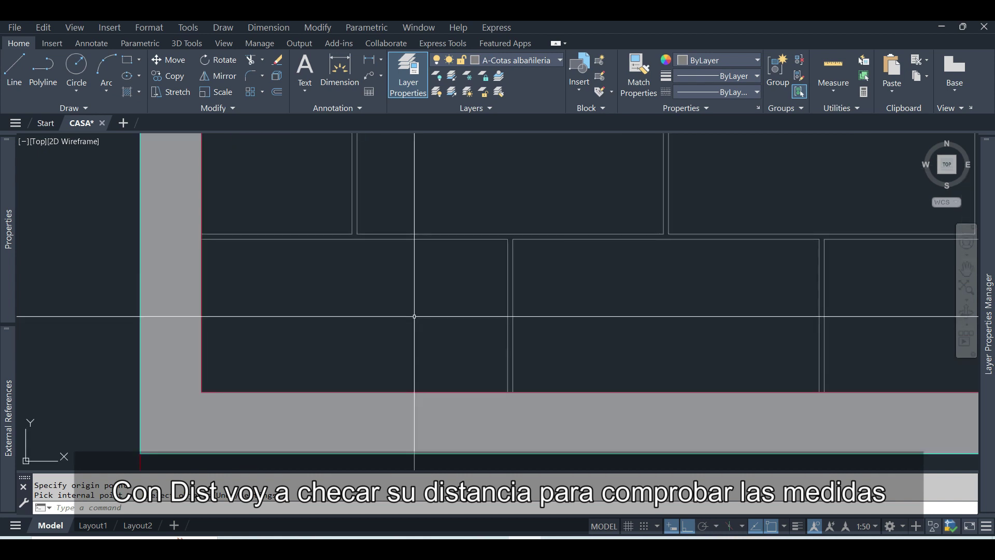
{"action": "type", "text": "di"}
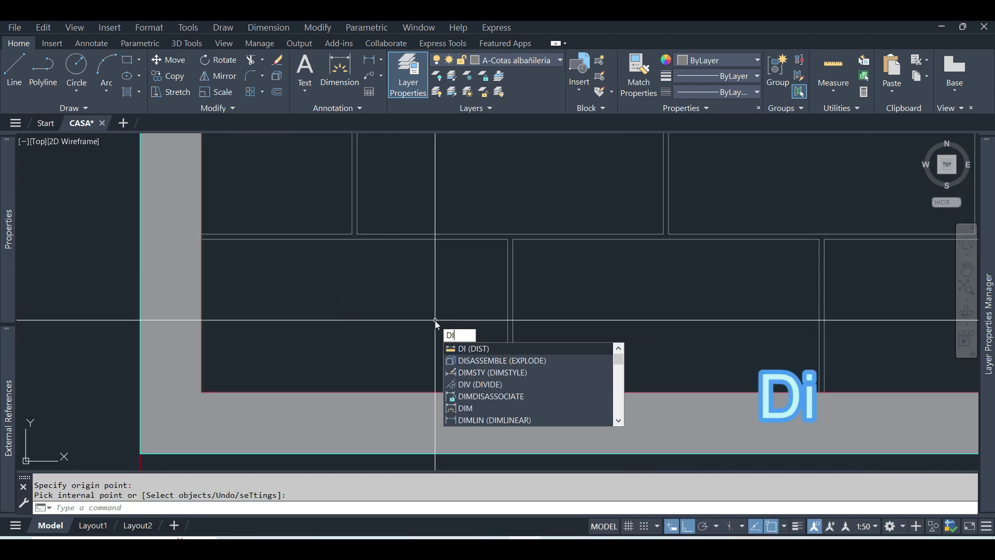
{"action": "left_click", "coordinate": [473, 350]}
{"action": "left_click", "coordinate": [202, 239]}
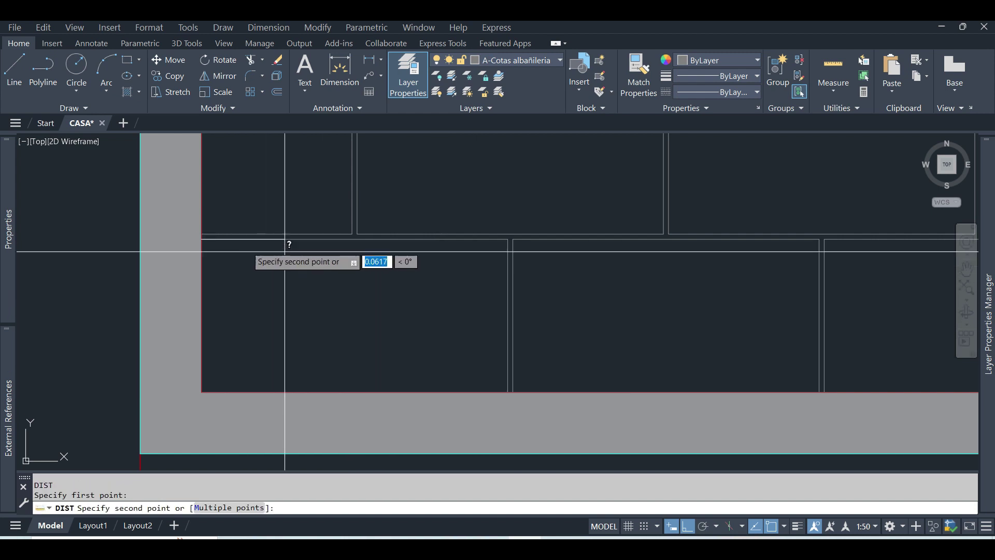
{"action": "left_click", "coordinate": [505, 247]}
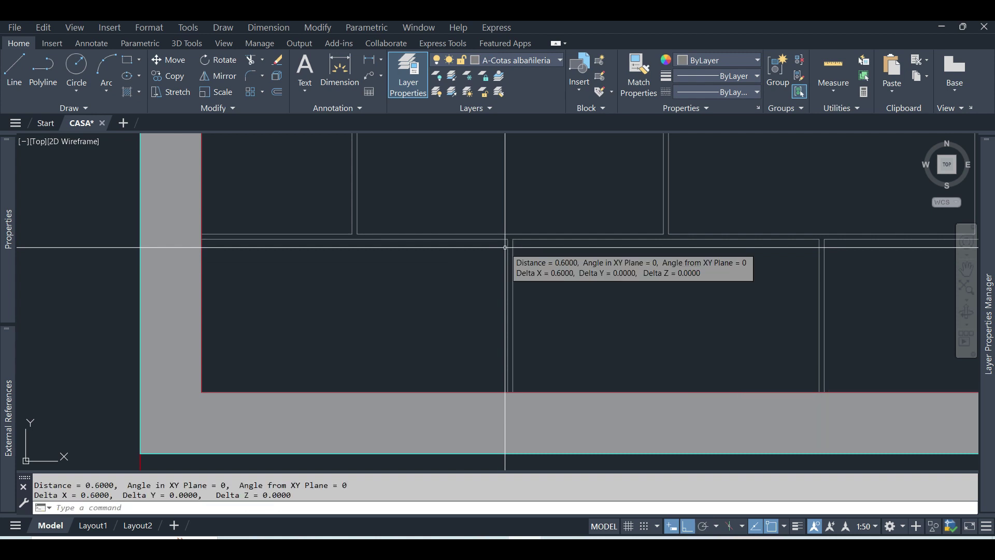
{"action": "key", "text": "Return"}
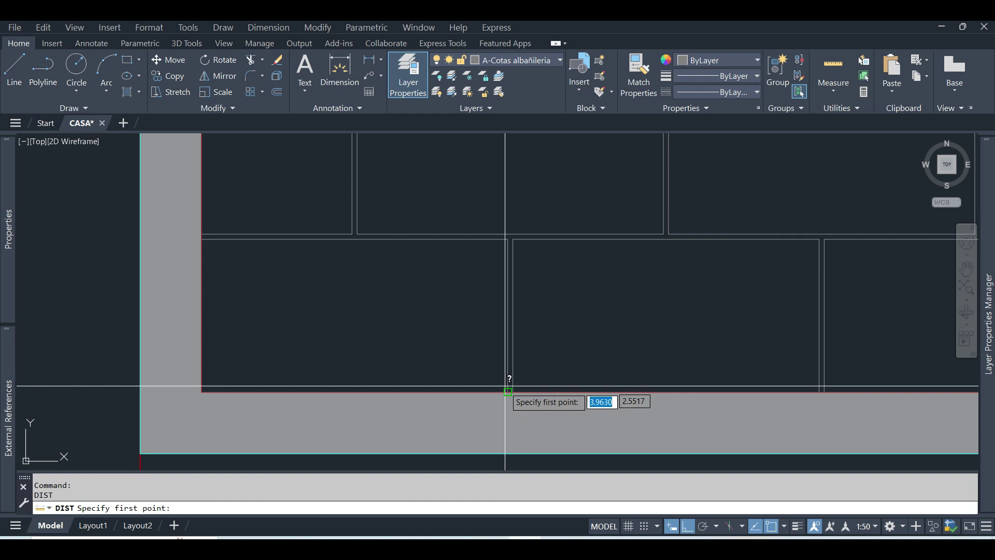
{"action": "left_click", "coordinate": [508, 391]}
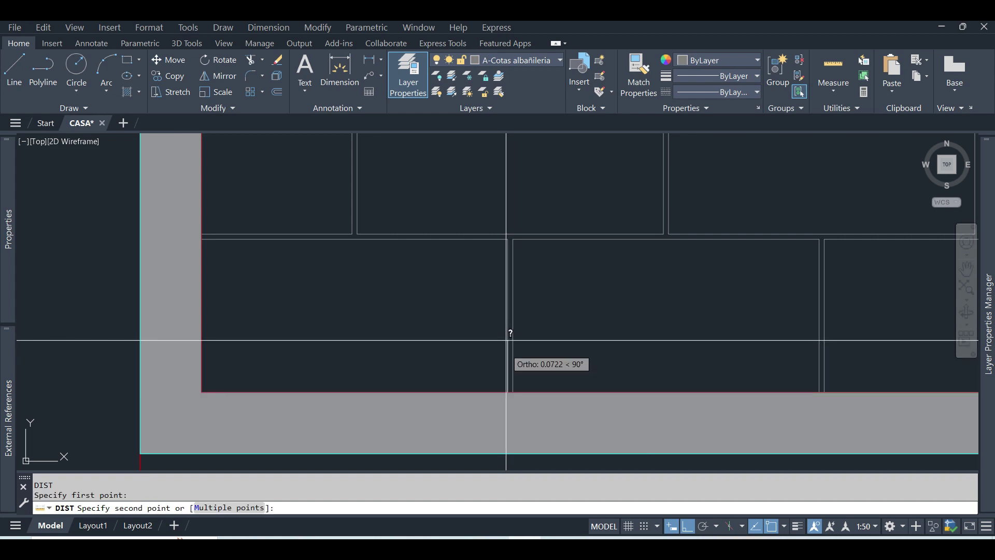
{"action": "left_click", "coordinate": [505, 251]}
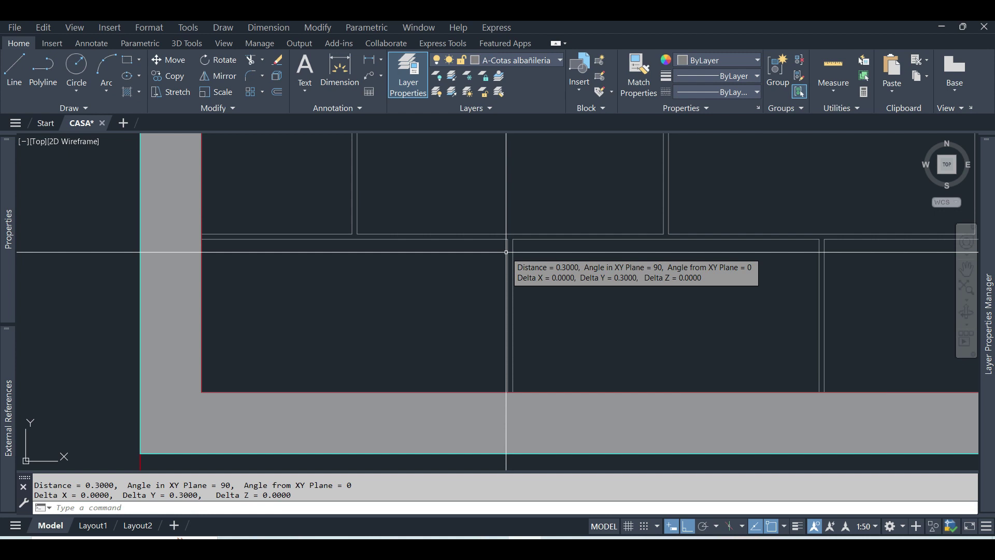
Measure the vertical and horizontal tile joints, confirming both are 0.01 wide
{"action": "key", "text": "Return"}
{"action": "left_click", "coordinate": [512, 239]}
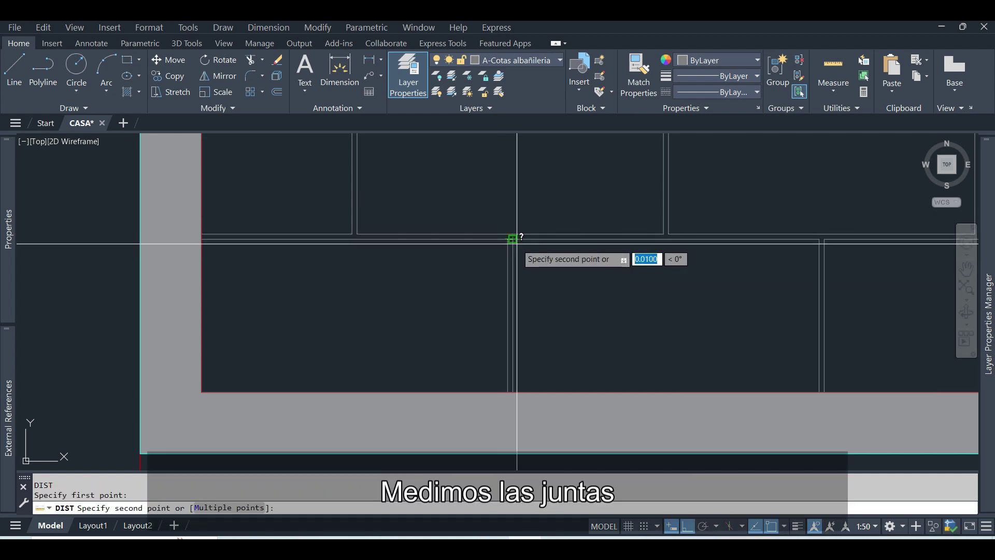
{"action": "left_click", "coordinate": [517, 243]}
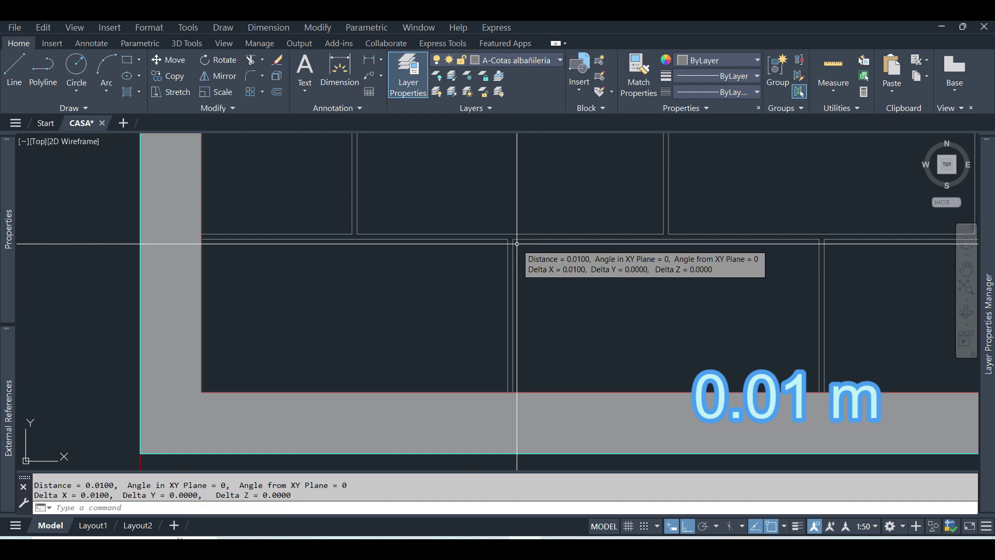
{"action": "key", "text": "Return"}
{"action": "left_click", "coordinate": [357, 234]}
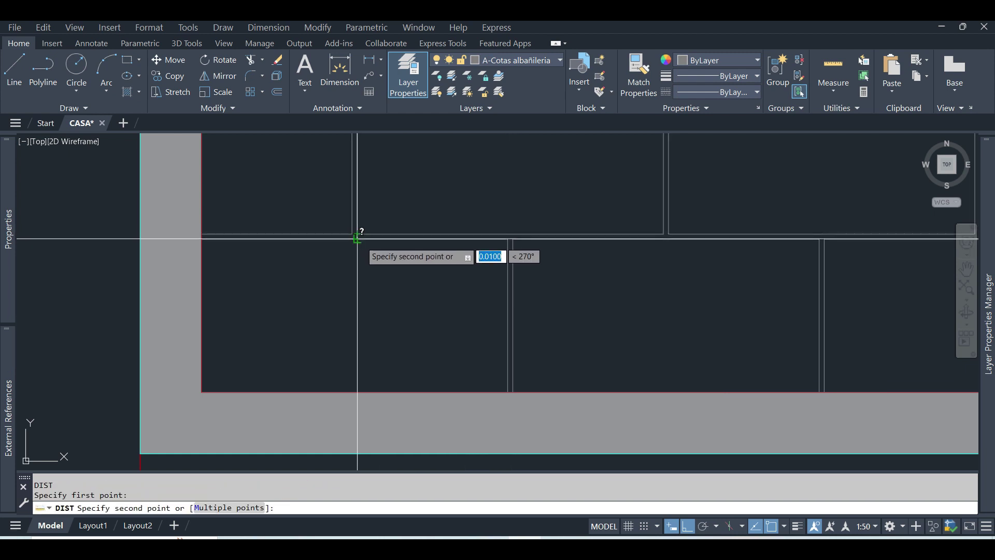
{"action": "left_click", "coordinate": [357, 238]}
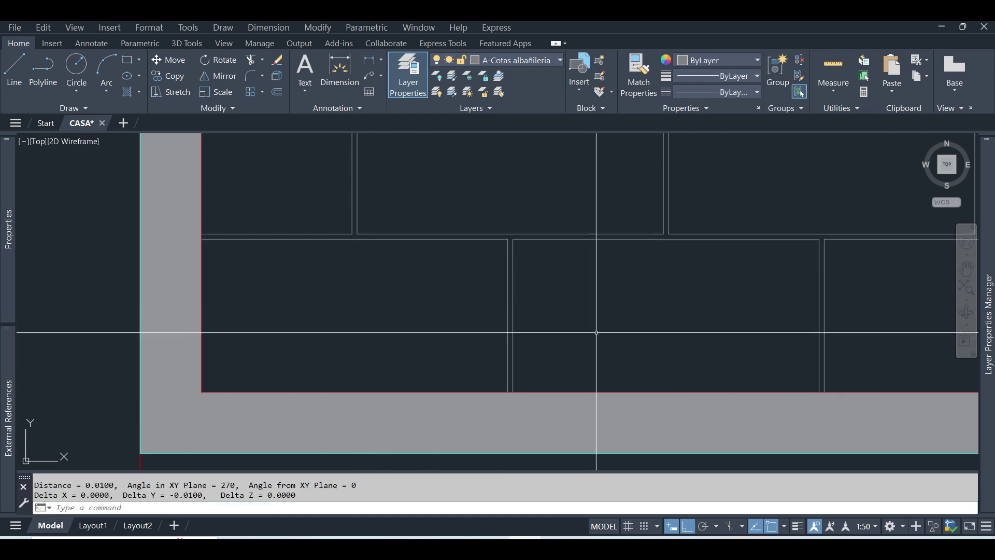
{"action": "scroll", "coordinate": [523, 321], "scroll_direction": "down", "scroll_amount": 2}
{"action": "scroll", "coordinate": [521, 311], "scroll_direction": "down", "scroll_amount": 2}
{"action": "scroll", "coordinate": [518, 300], "scroll_direction": "down", "scroll_amount": 2}
Zoom out and pan to frame the whole hatched CASA floor plan
{"action": "scroll", "coordinate": [517, 295], "scroll_direction": "down", "scroll_amount": 3}
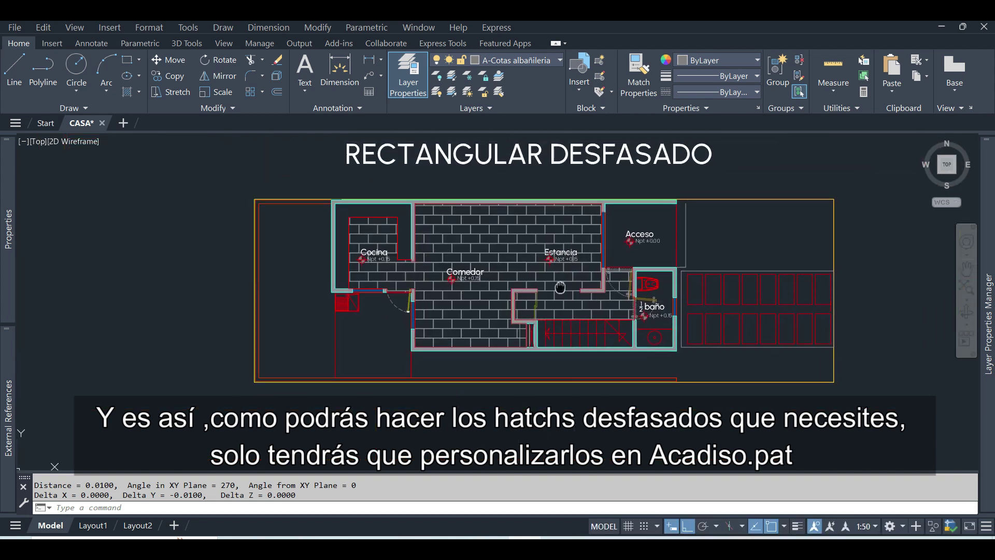
{"action": "middle_click_drag", "start_coordinate": [543, 290], "coordinate": [514, 330]}
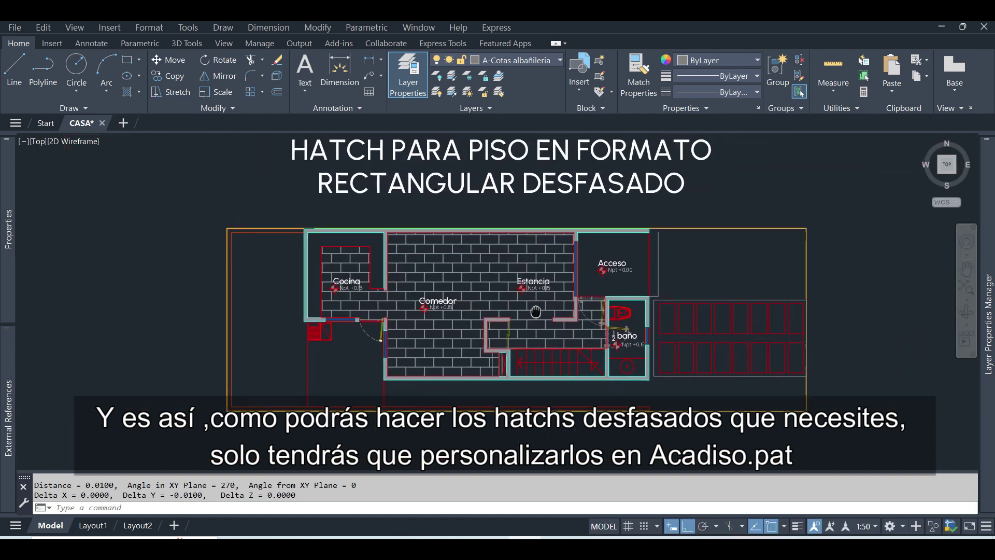